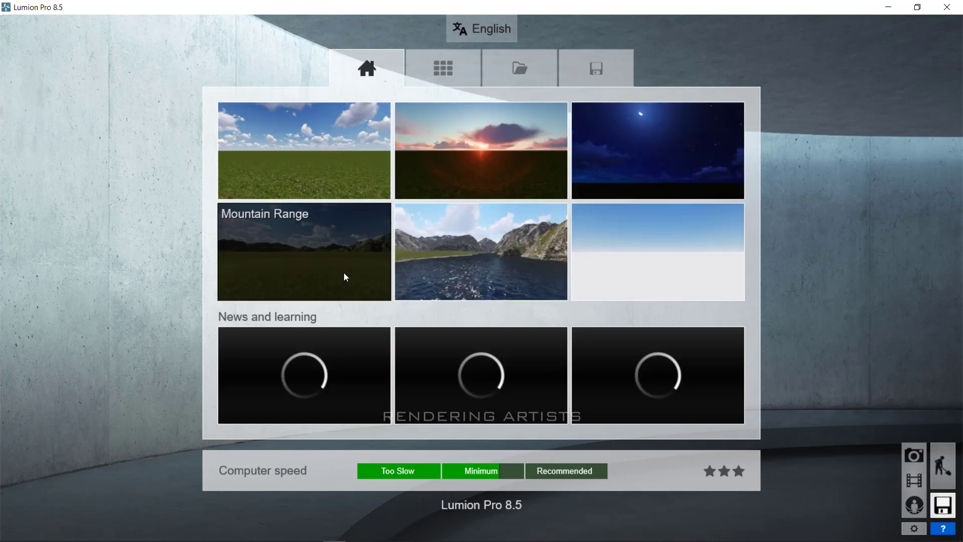
Browse the example scenes, recent scenes pages 2 to 5 and the scene saving options on the start screen
left_click(447, 68)
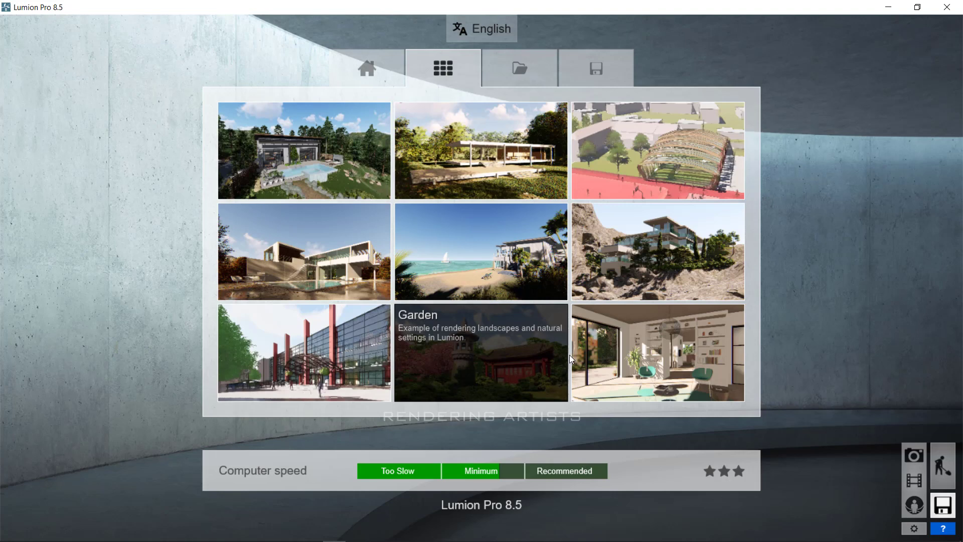
left_click(527, 68)
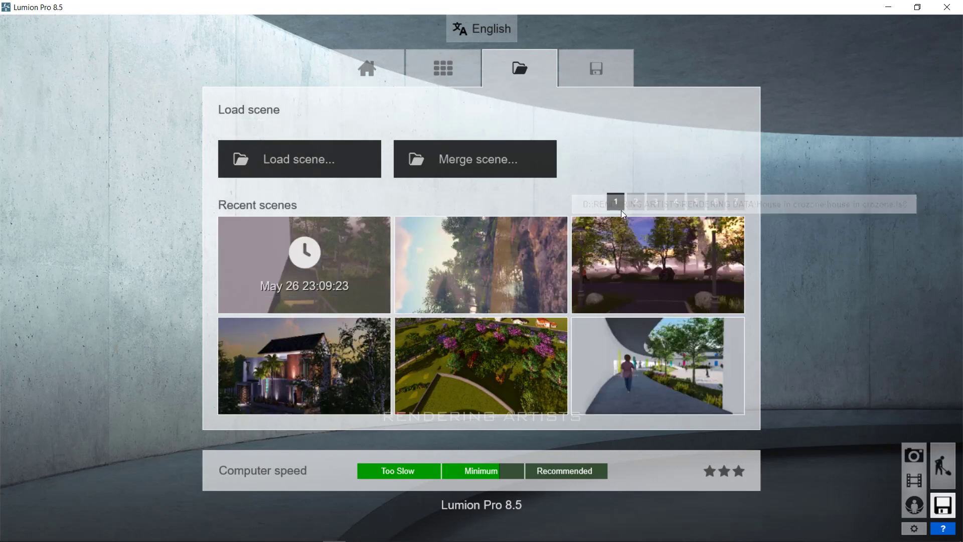
left_click(635, 203)
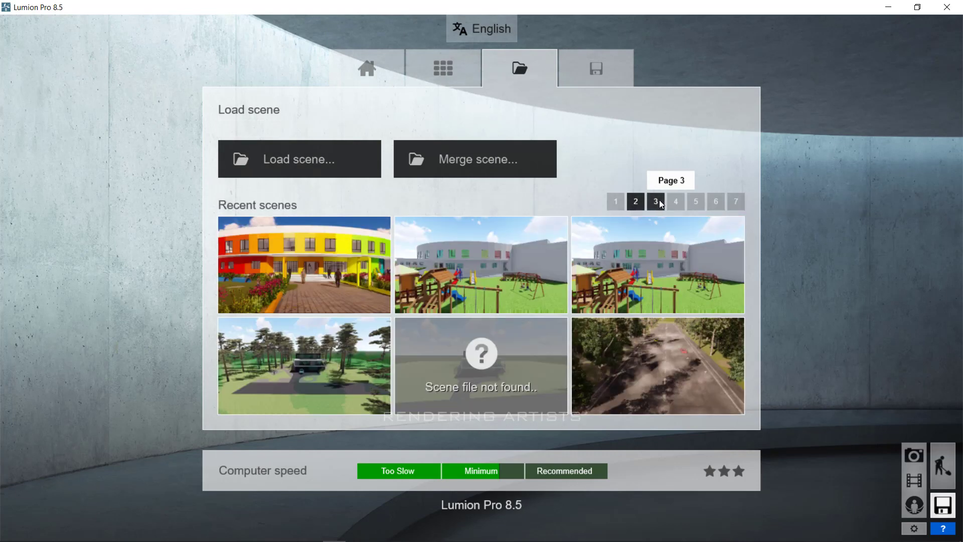
left_click(657, 202)
left_click(675, 203)
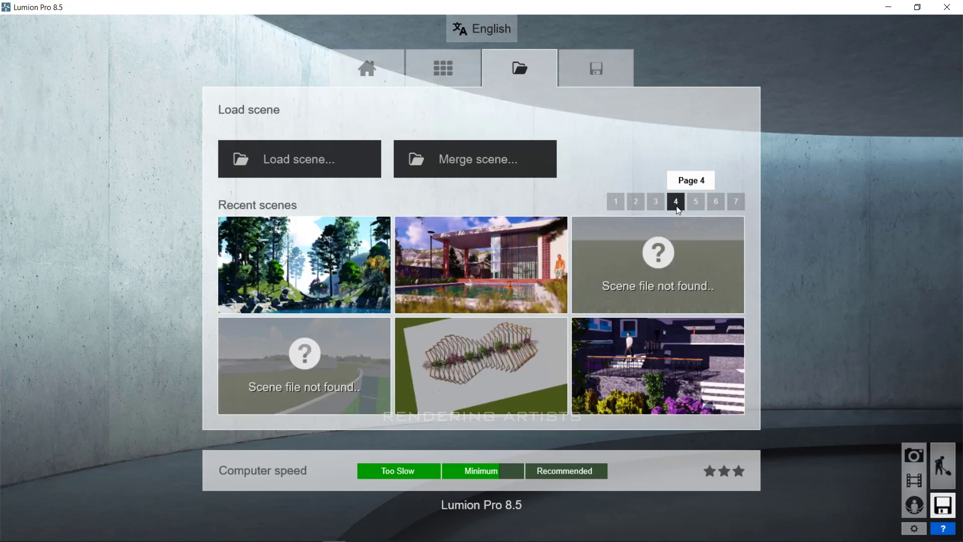
left_click(696, 207)
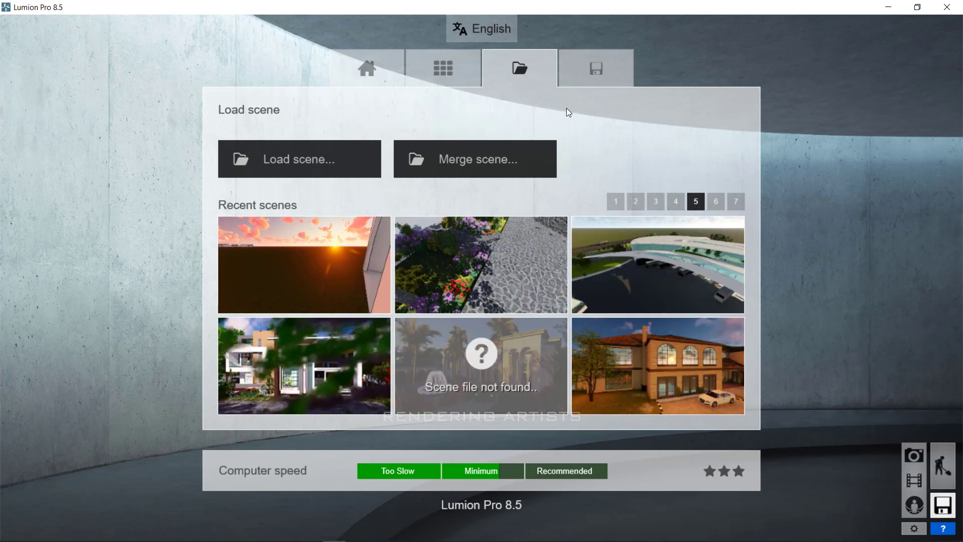
left_click(577, 82)
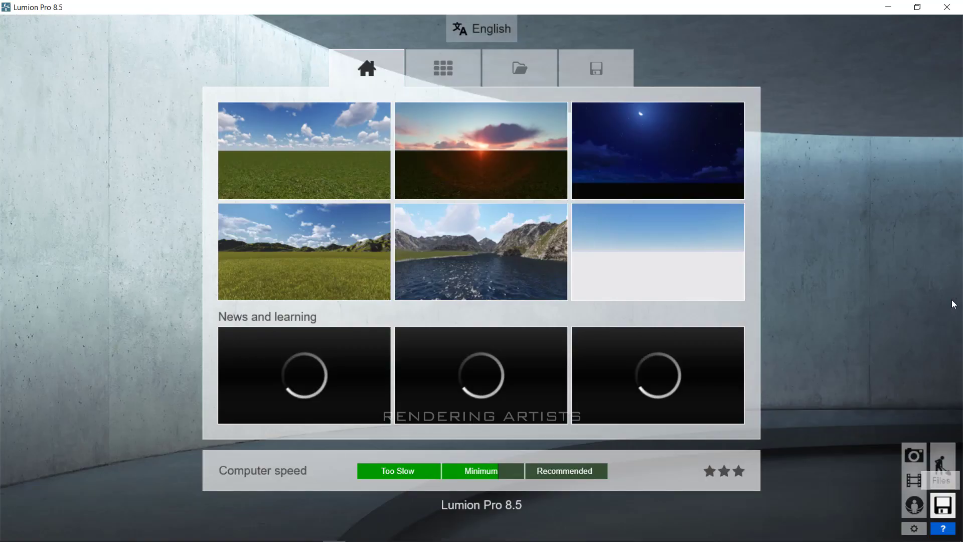
Create a new scene from the flat grass template with a blue daytime sky and look around it
left_click(274, 176)
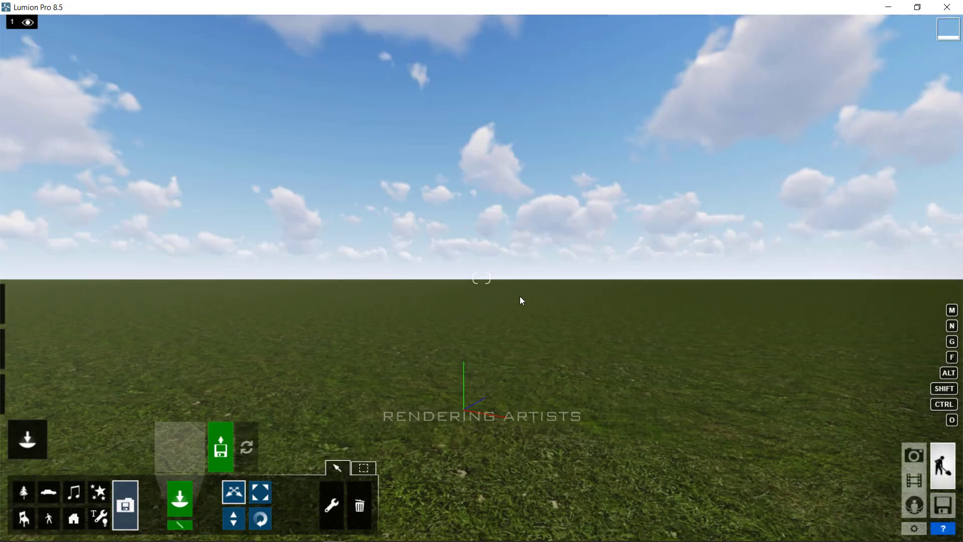
key("a")
right_click_drag(396, 297, 542, 371)
right_click_drag(431, 331, 421, 306)
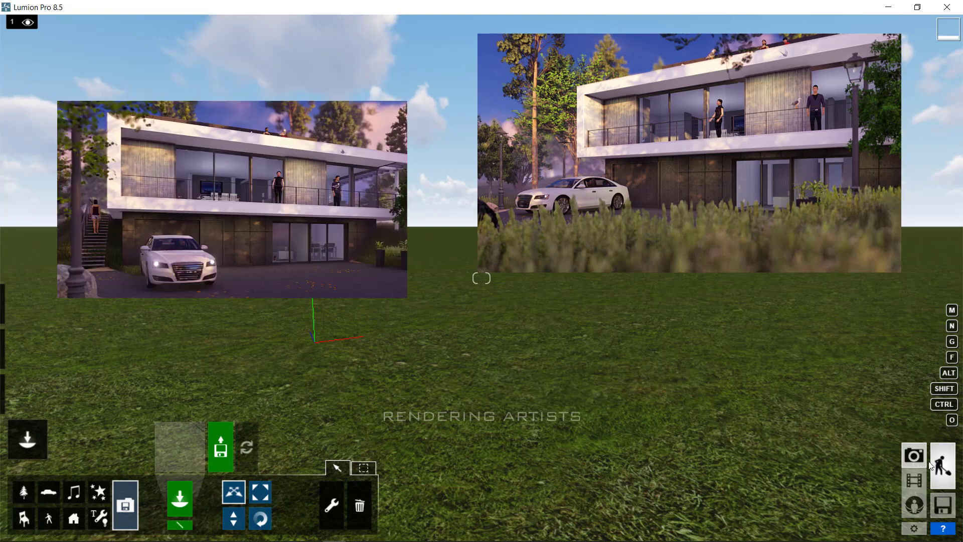
Look through the Photo, Movie and Panorama modes of the empty scene
left_click(917, 458)
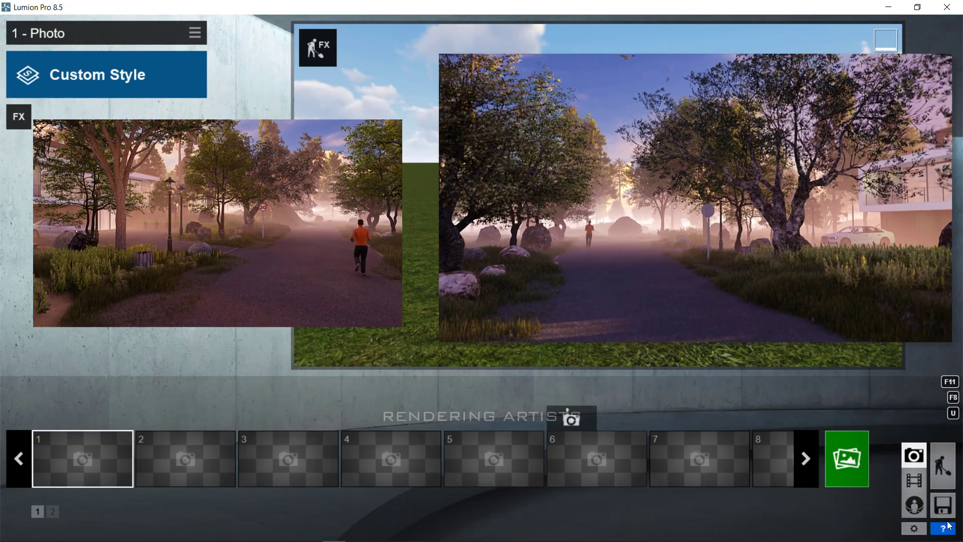
left_click(913, 480)
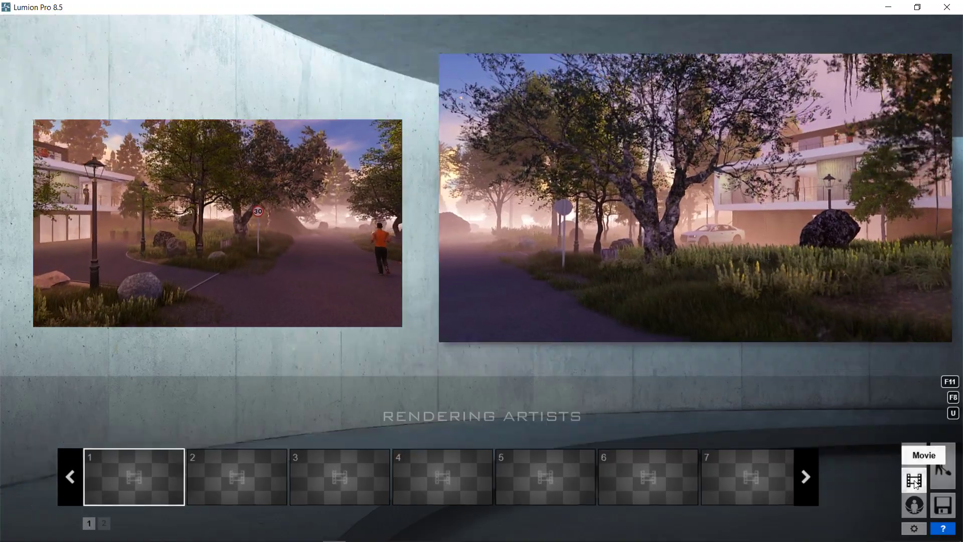
left_click(914, 504)
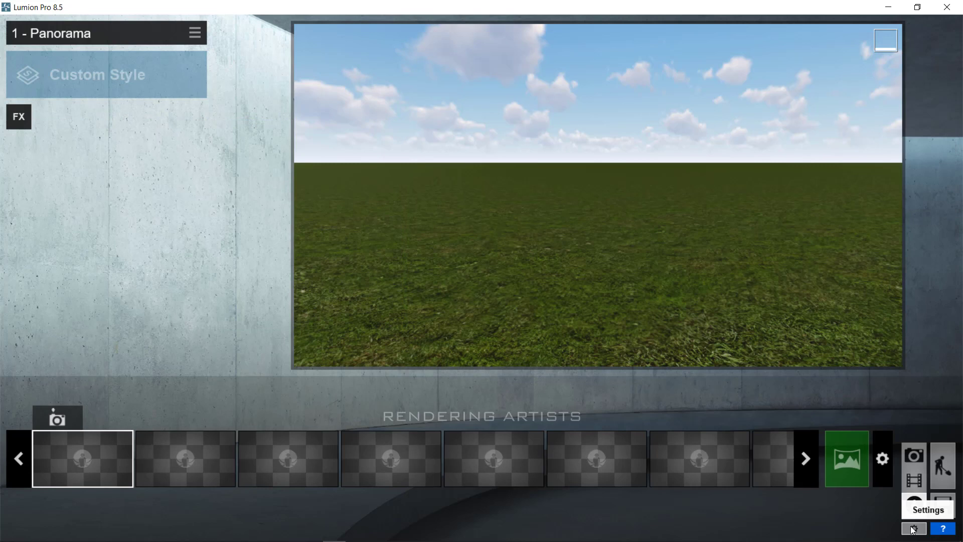
Enable high quality terrain, set the editor quality to Super High and the editor resolution to 100%, and apply the settings
left_click(913, 528)
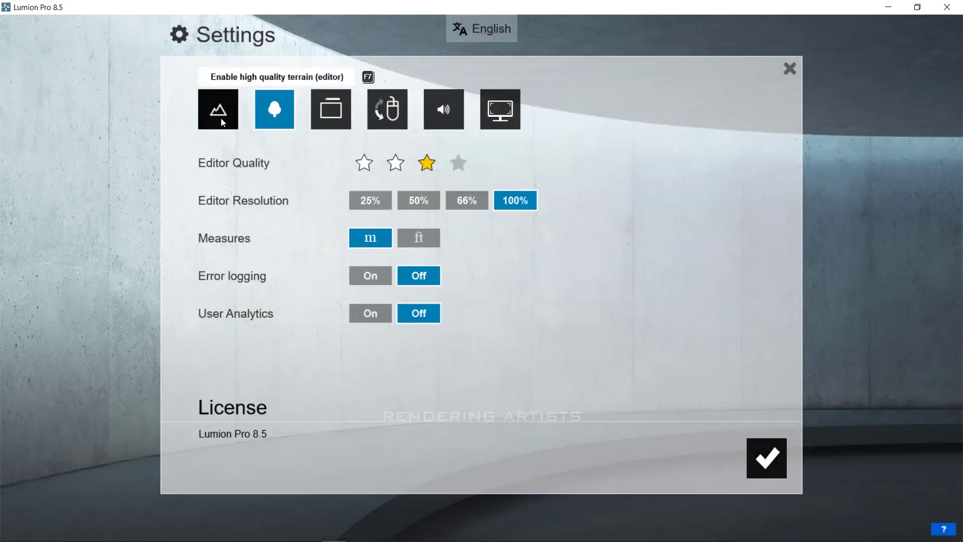
left_click(240, 115)
left_click(457, 162)
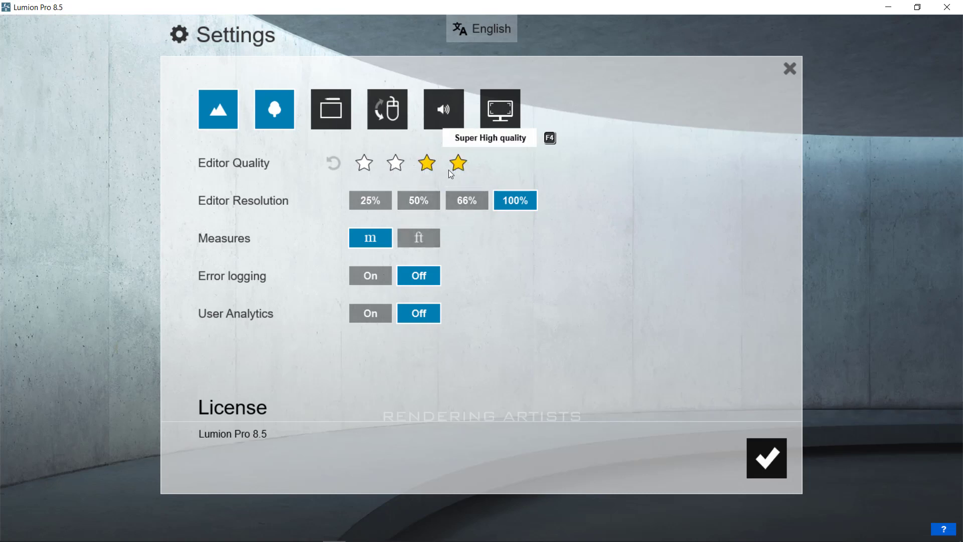
left_click(480, 207)
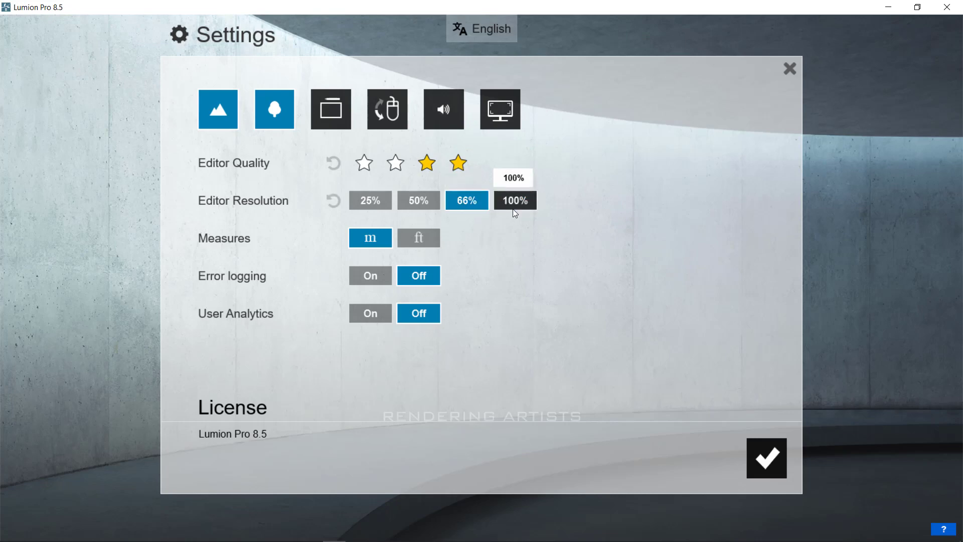
left_click(512, 208)
left_click(765, 455)
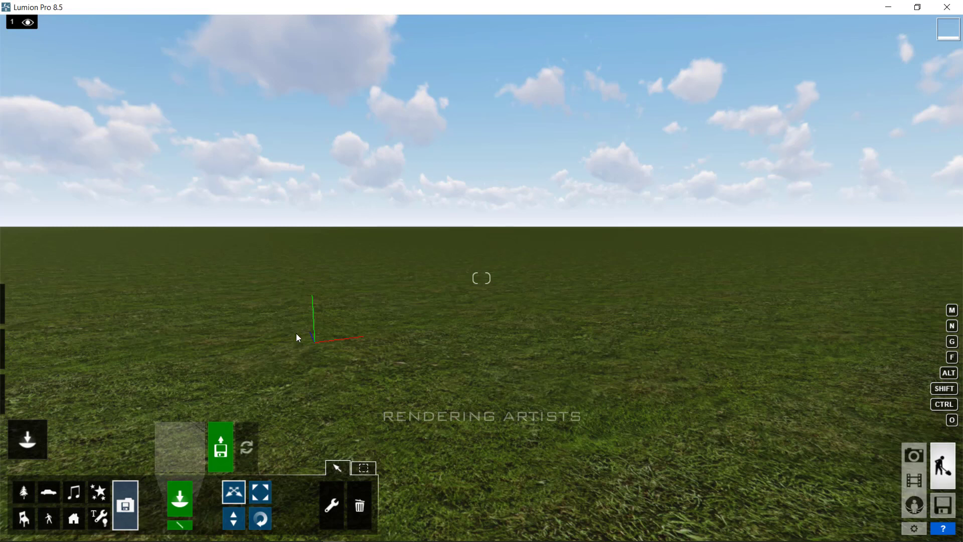
Look through the Weather, Landscape and Materials editing modes and return to object placement
mouse_move(16, 306)
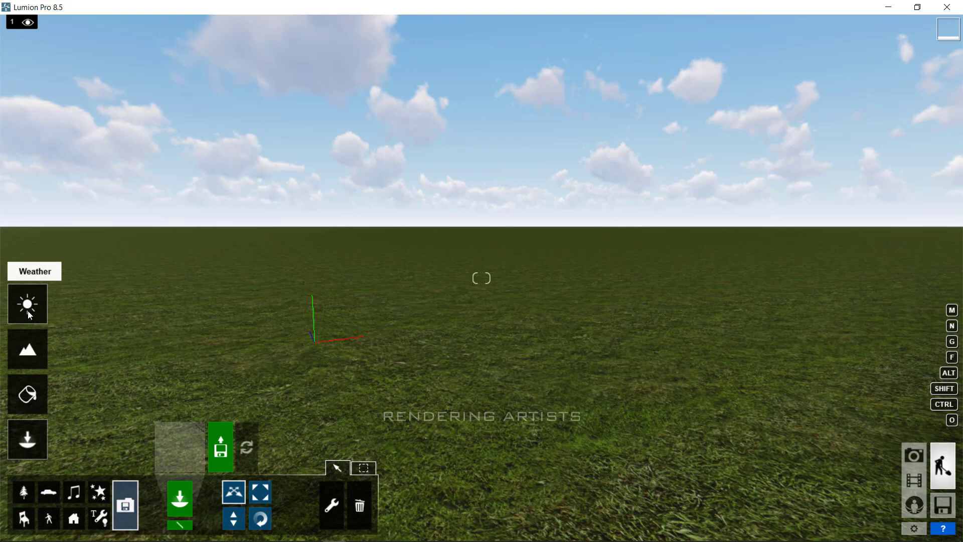
left_click(29, 314)
left_click(28, 363)
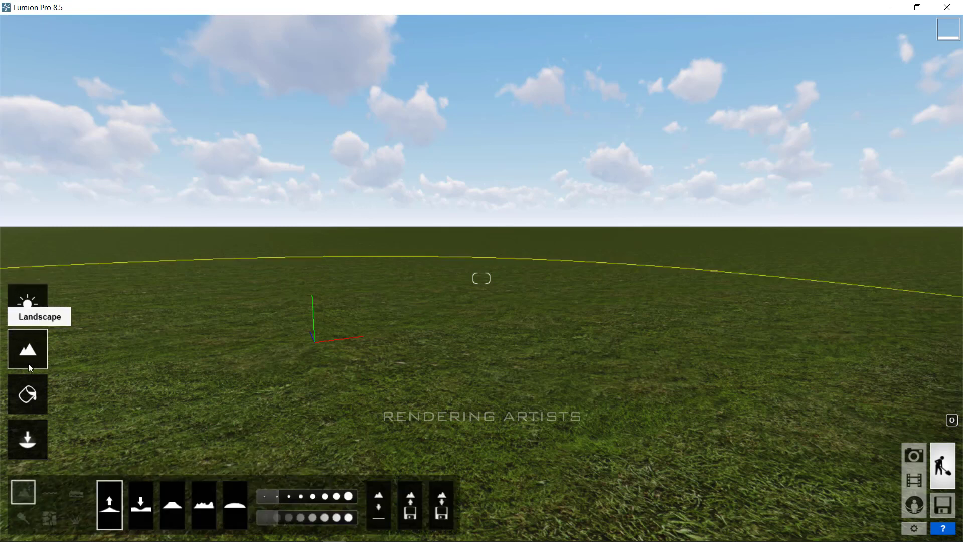
left_click(35, 395)
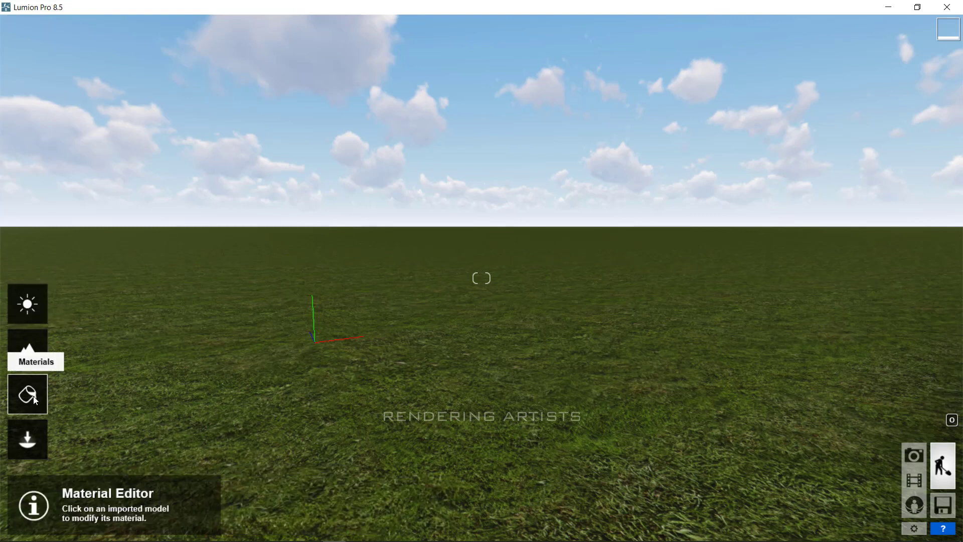
left_click(32, 452)
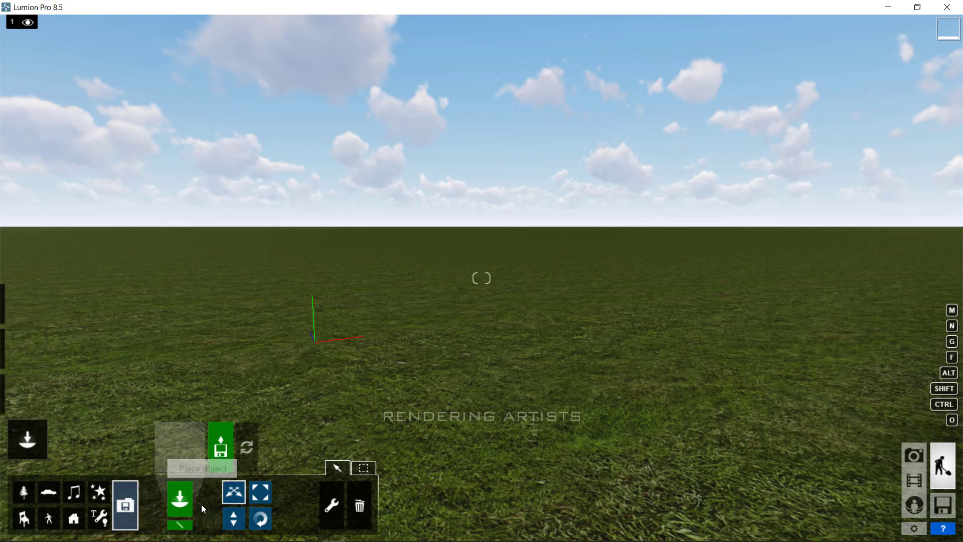
Import the House in Crozon SKP model from the MODEL folder in RENDERING ARTISTS on drive D
left_click(220, 441)
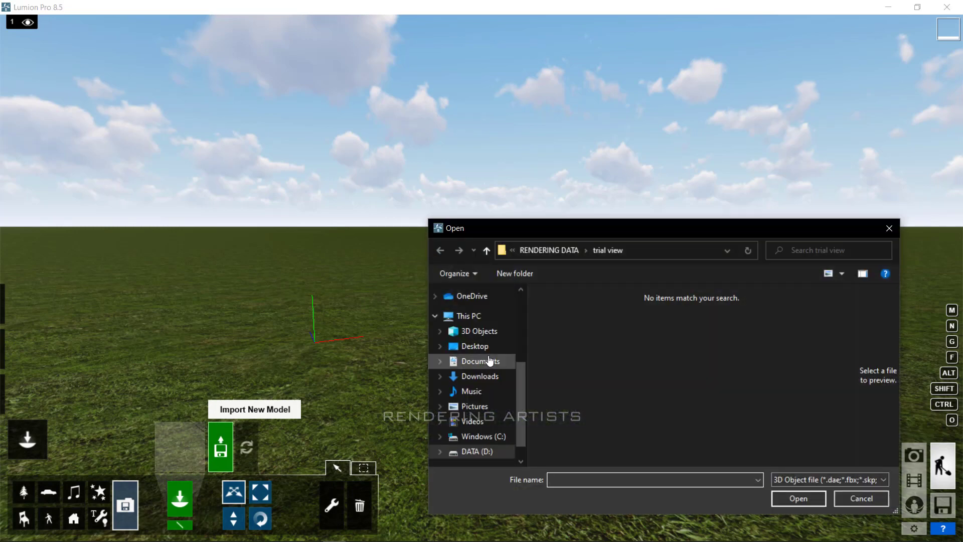
left_click(544, 253)
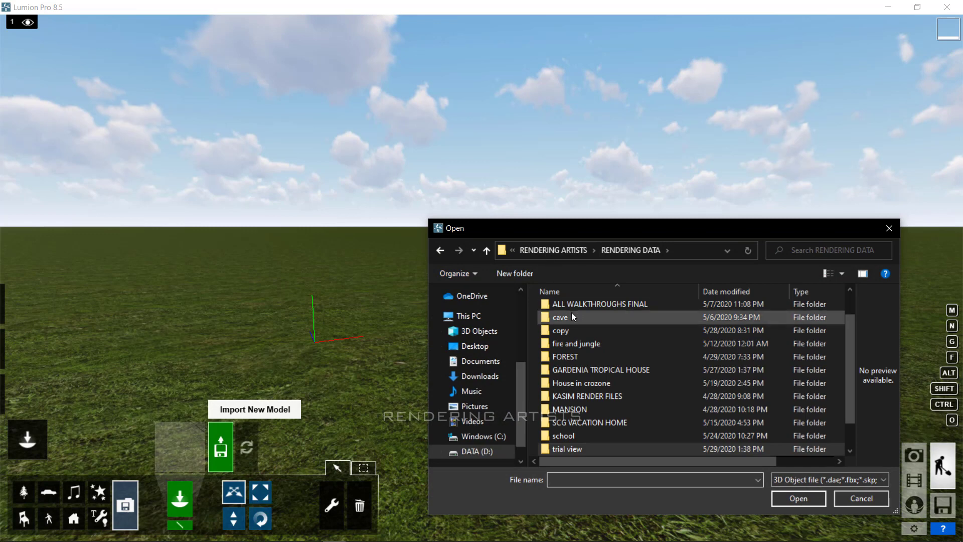
left_click(548, 254)
double_click(673, 335)
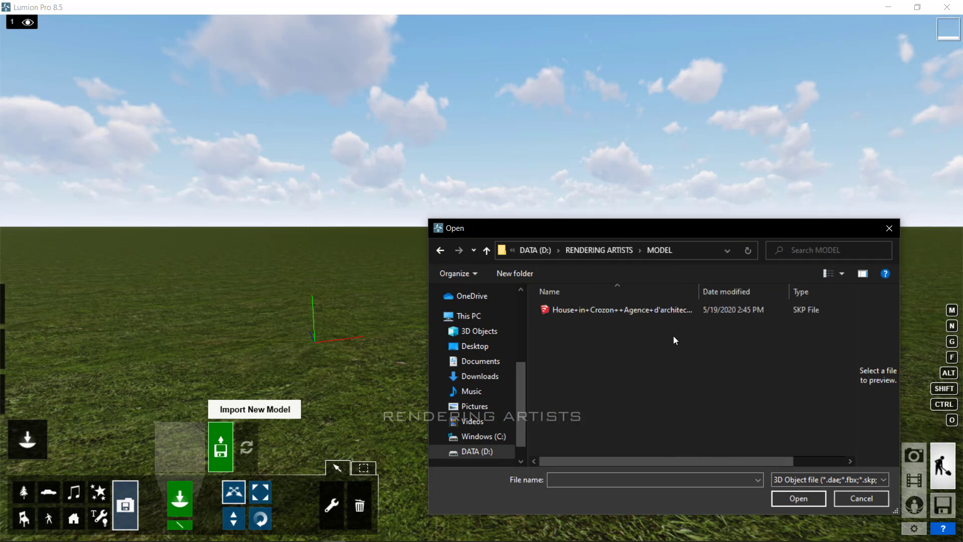
left_click(609, 307)
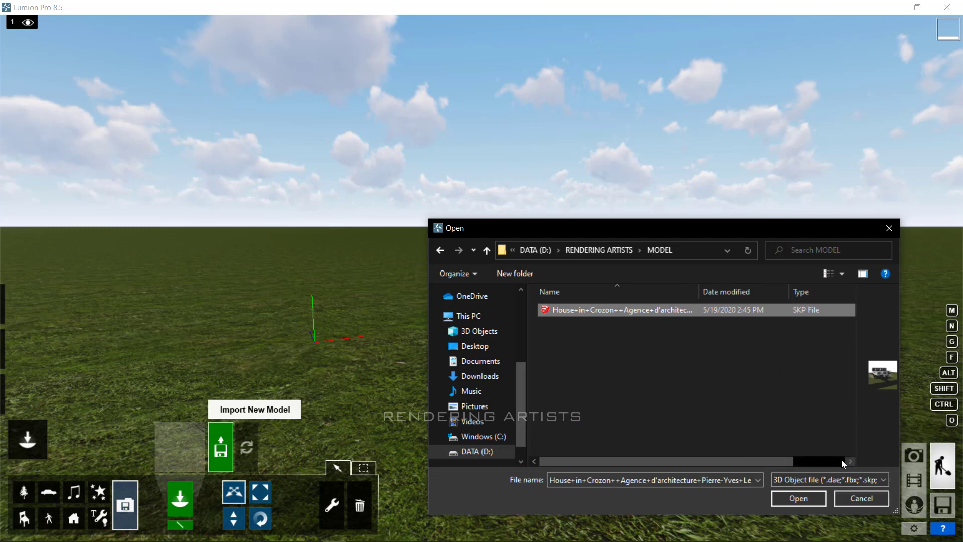
left_click(796, 501)
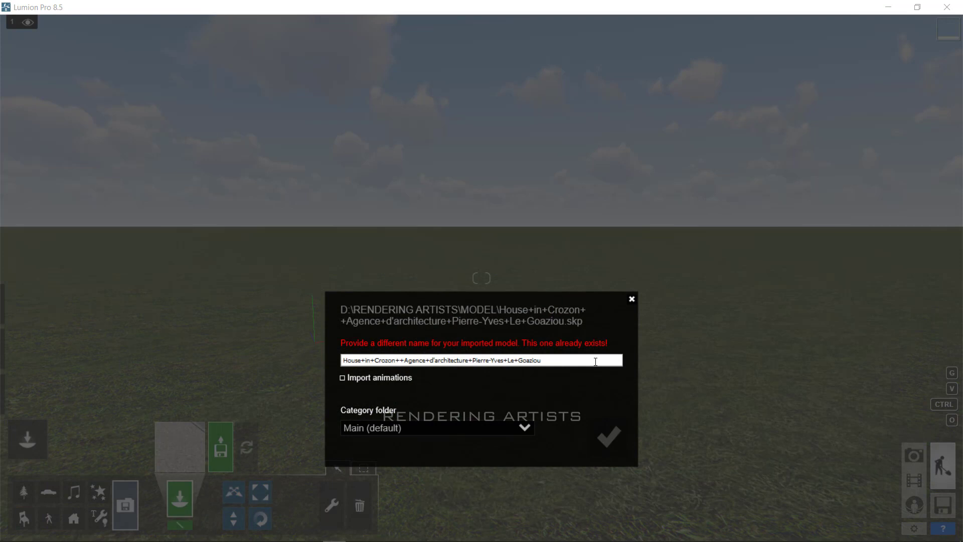
Remove the last letter from the imported model's name and confirm the import into the Main (default) category folder
left_click(591, 360)
key("BackSpace")
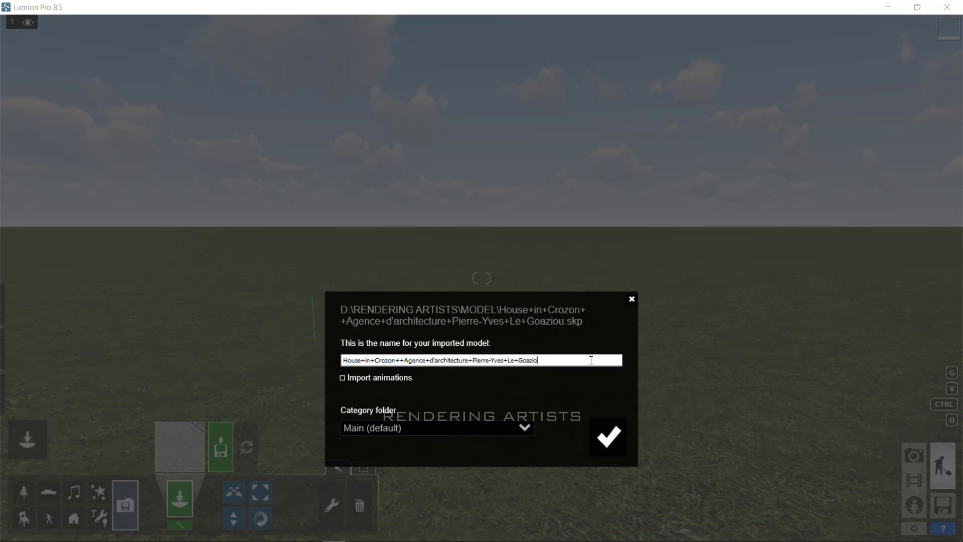
left_click(593, 438)
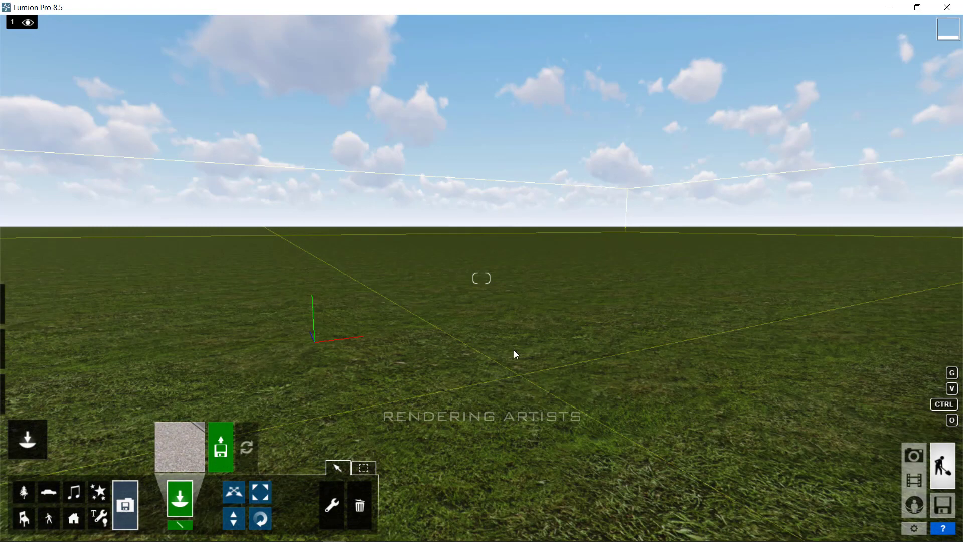
Place the imported house on the grass and bring its front facade and driveway into view
left_click(514, 353)
scroll(542, 360, "down", 3)
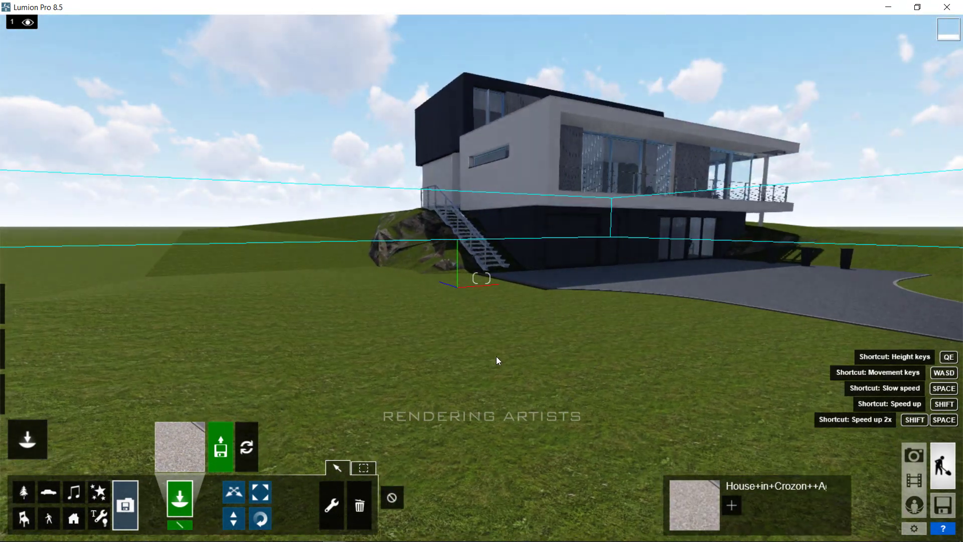
key("s")
right_click_drag(496, 360, 599, 382)
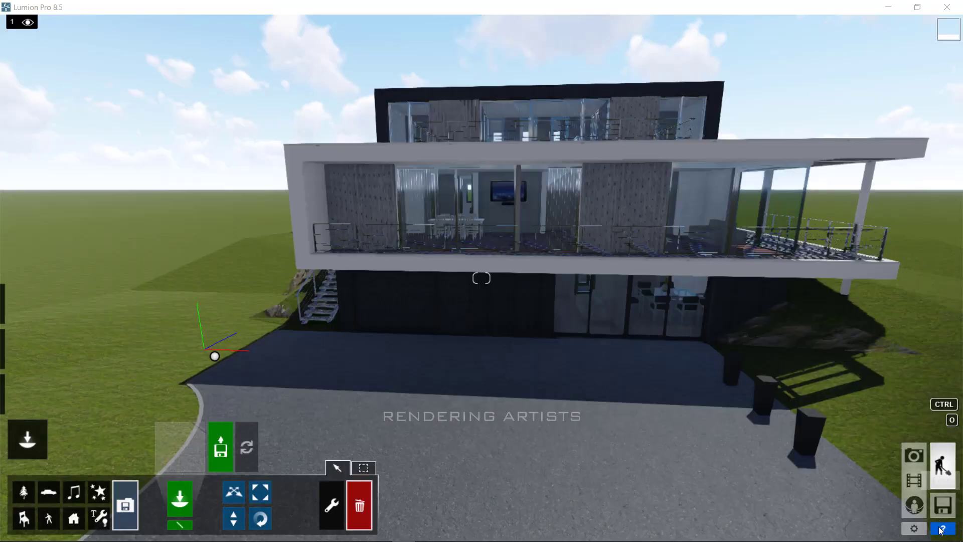
Look at the house scene in Photo mode, visit Movie mode and return to the build editor
mouse_move(940, 529)
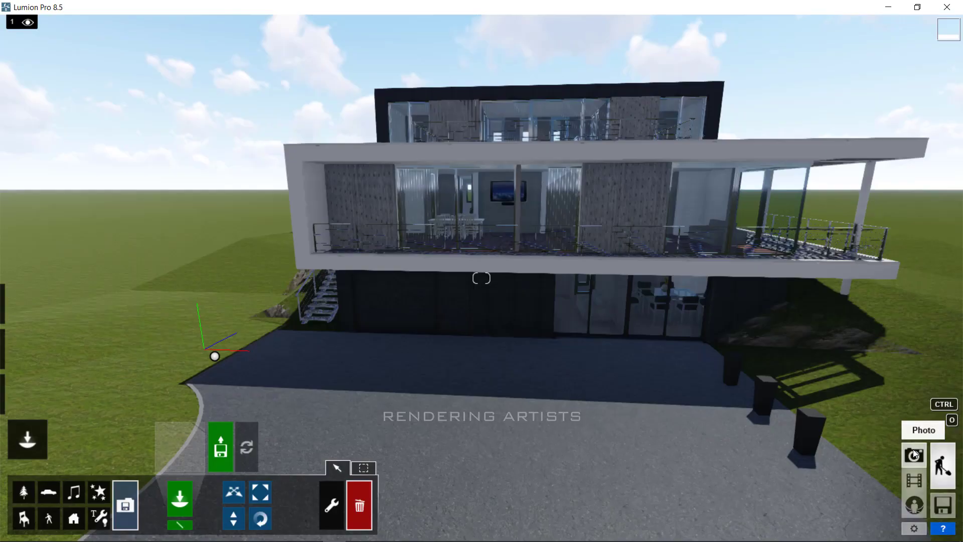
left_click(912, 455)
mouse_move(944, 533)
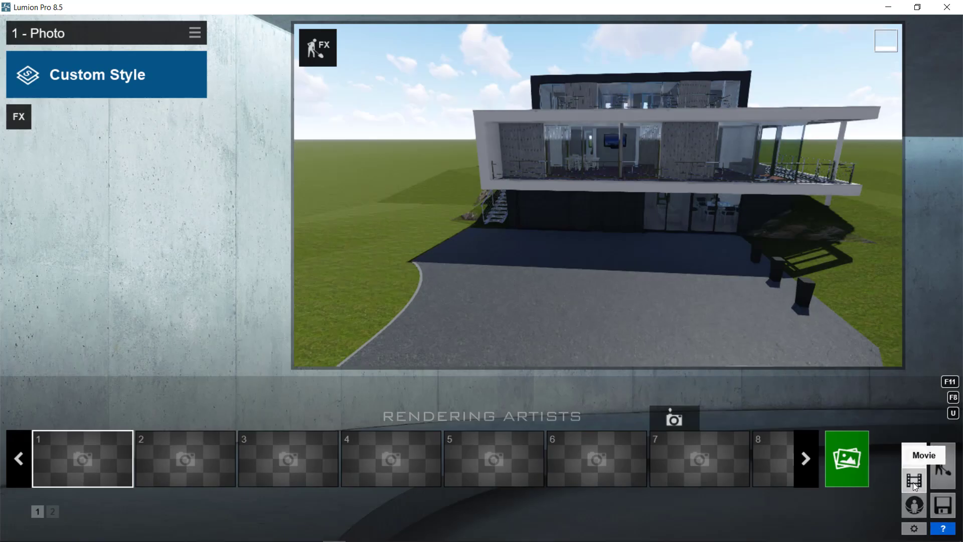
left_click(914, 480)
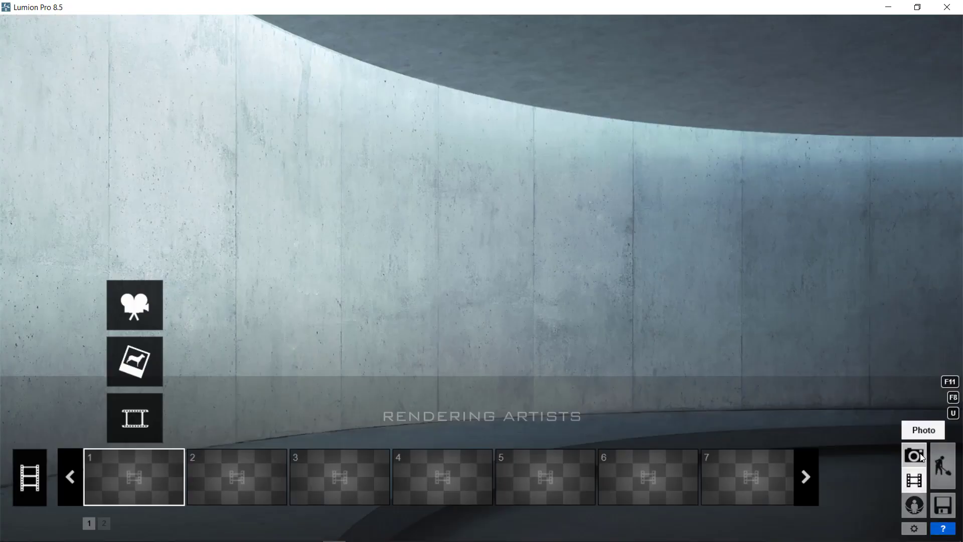
left_click(943, 466)
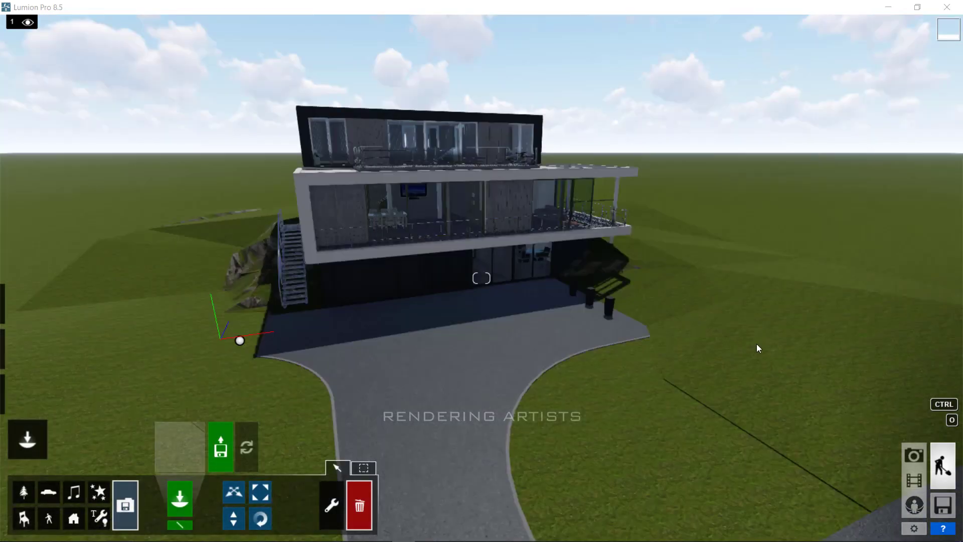
Load the recent dusk scene with trees, rocks and lamp posts along a road
left_click(942, 504)
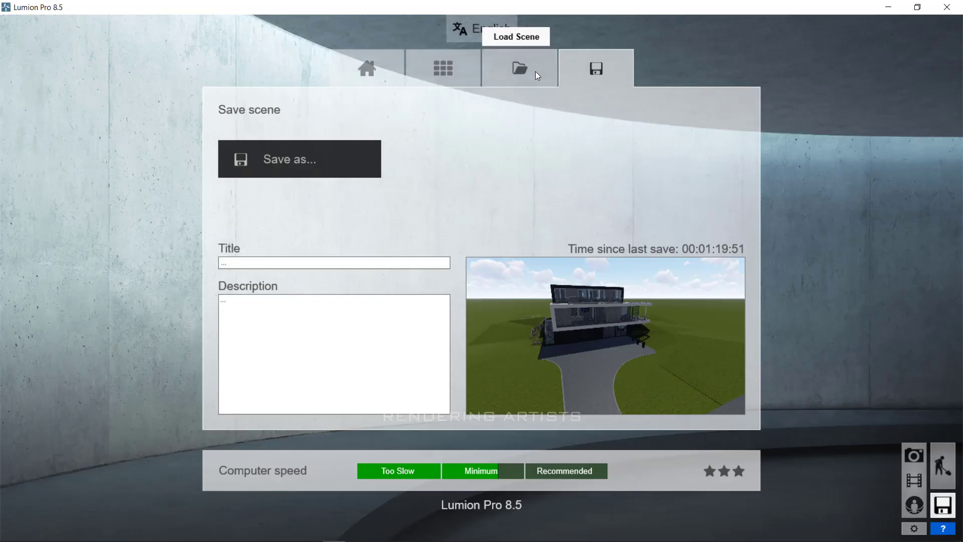
left_click(534, 71)
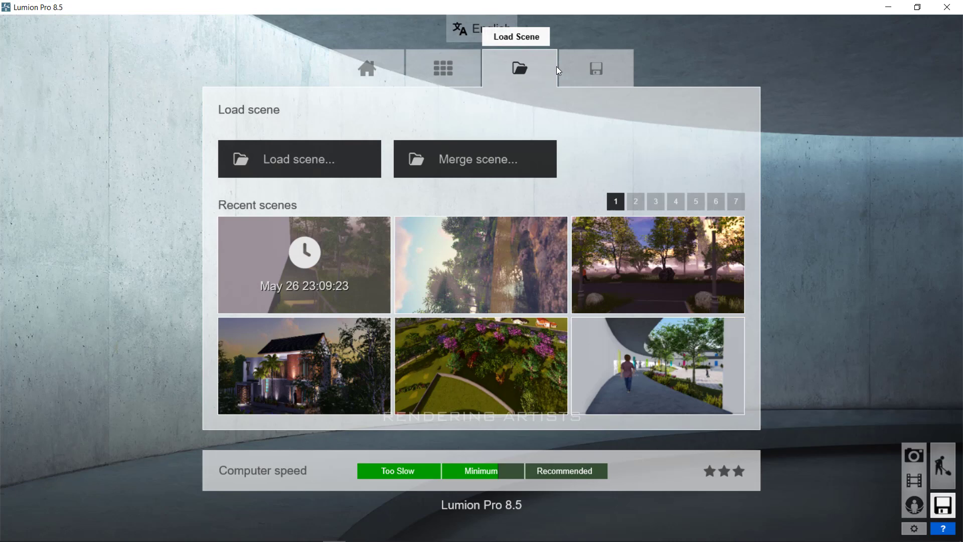
left_click(665, 267)
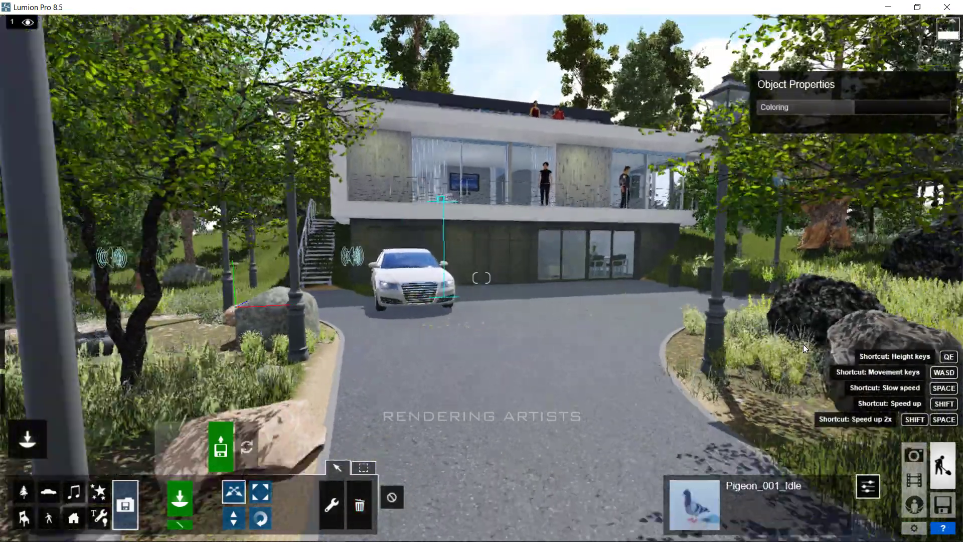
Examine the front of the landscaped house from the driveway, viewing it from either side, from above and from ground level
key("a")
key("d")
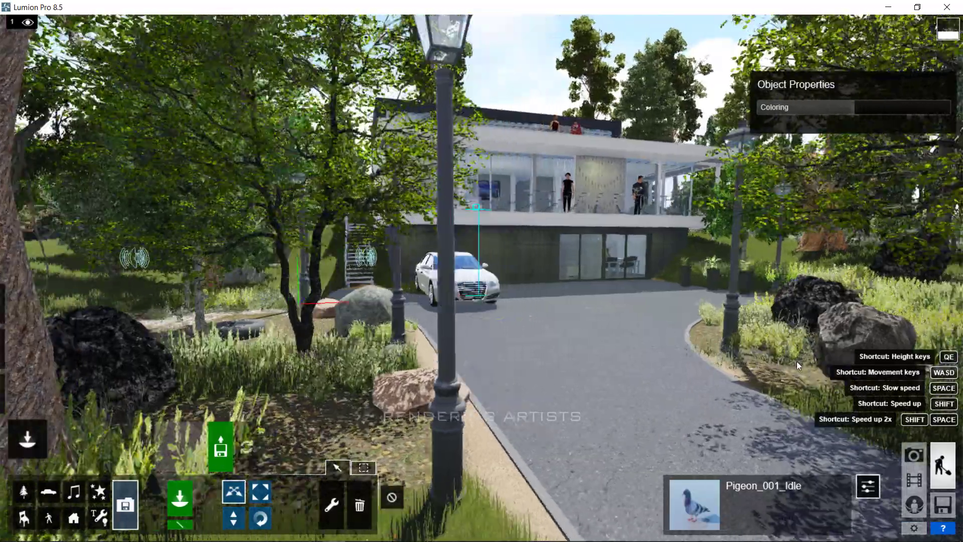
key("d")
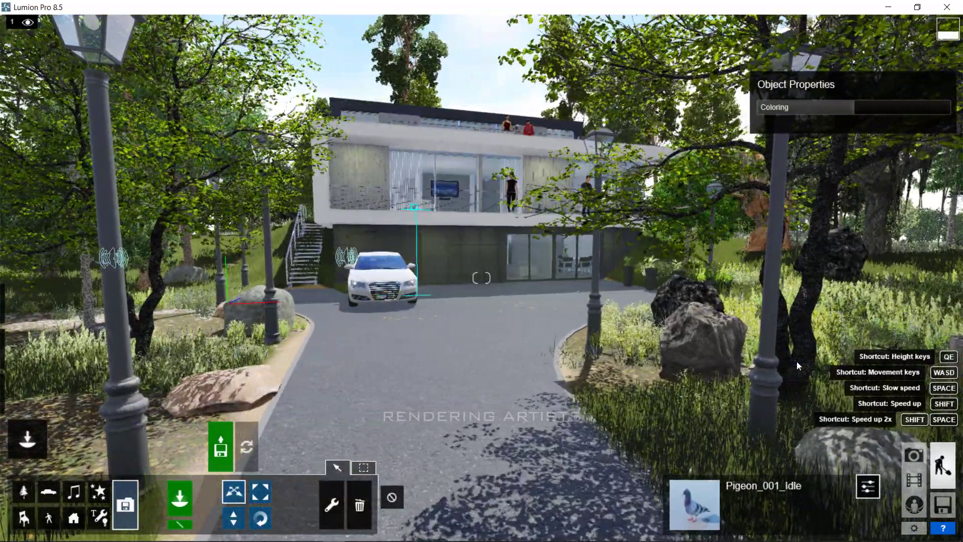
key("s")
key("q")
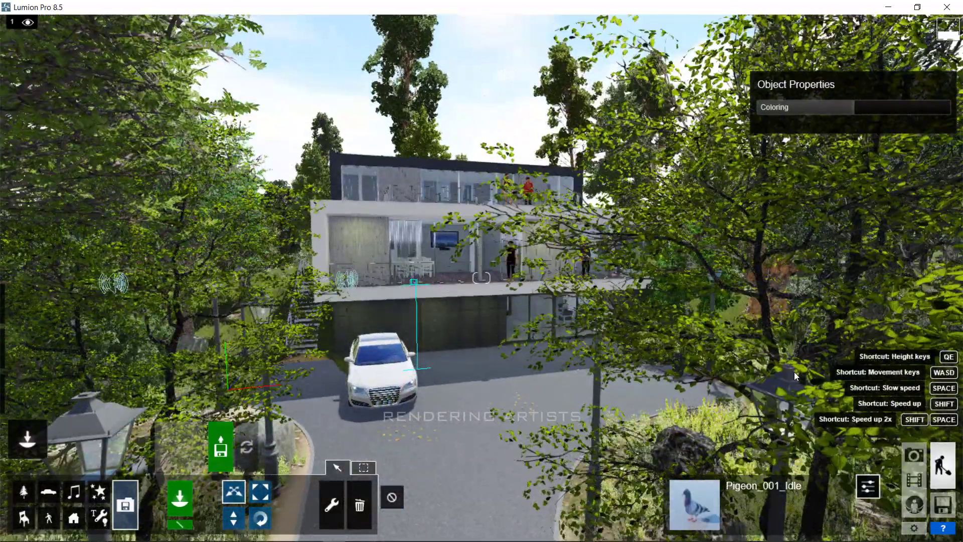
key("e")
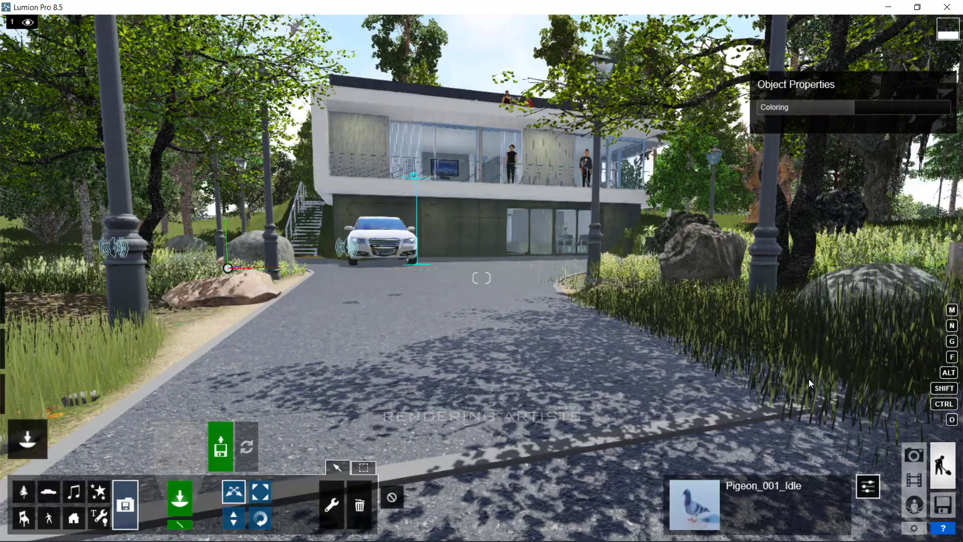
right_click_drag(578, 371, 803, 372)
right_click_drag(481, 278, 230, 295)
right_click_drag(591, 379, 552, 380)
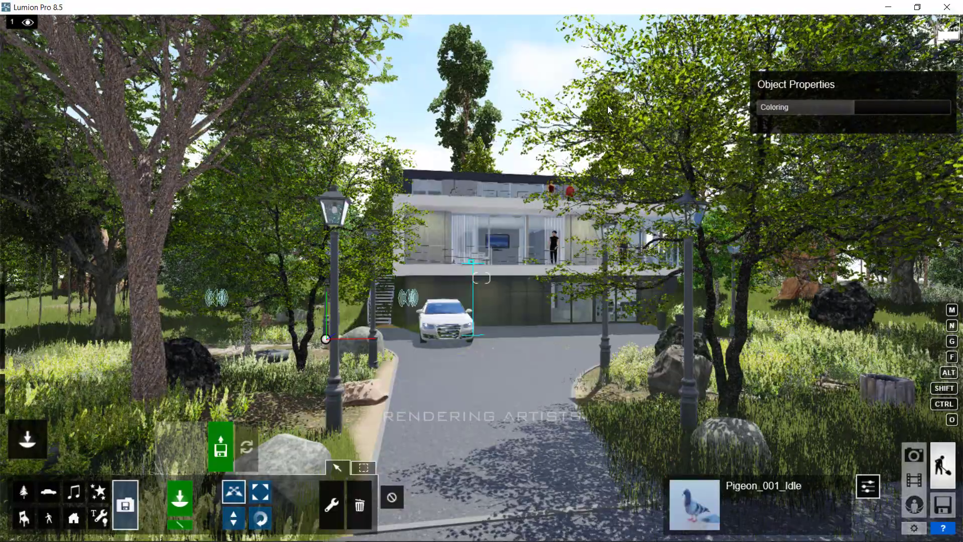
Inspect the balcony facade and parked car up close, and look over the flat roof towards the forest
key("w")
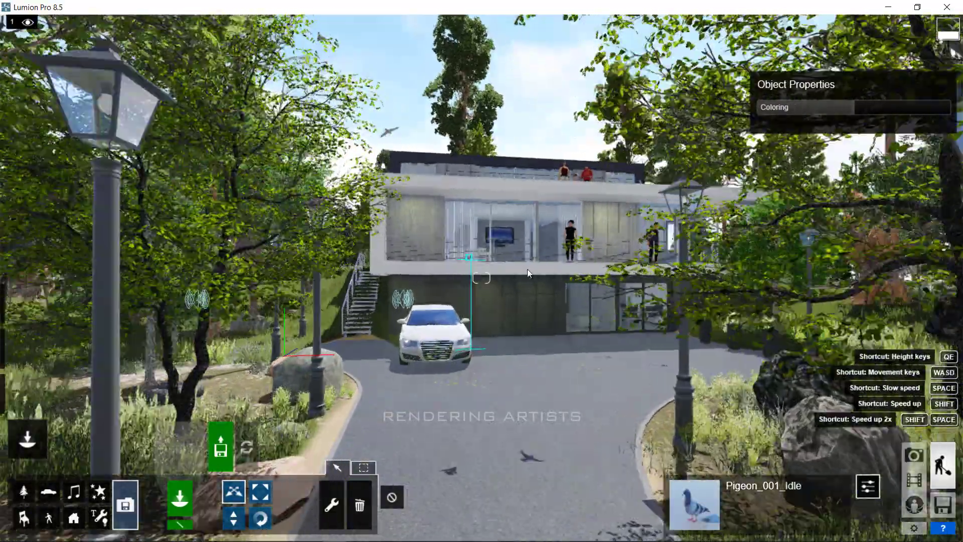
key("w")
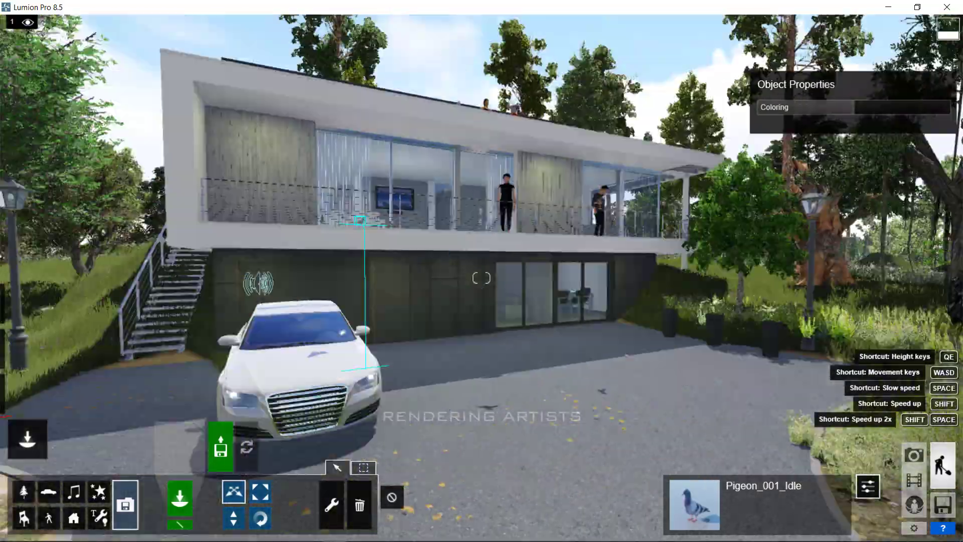
key("w")
right_click_drag(481, 278, 381, 277)
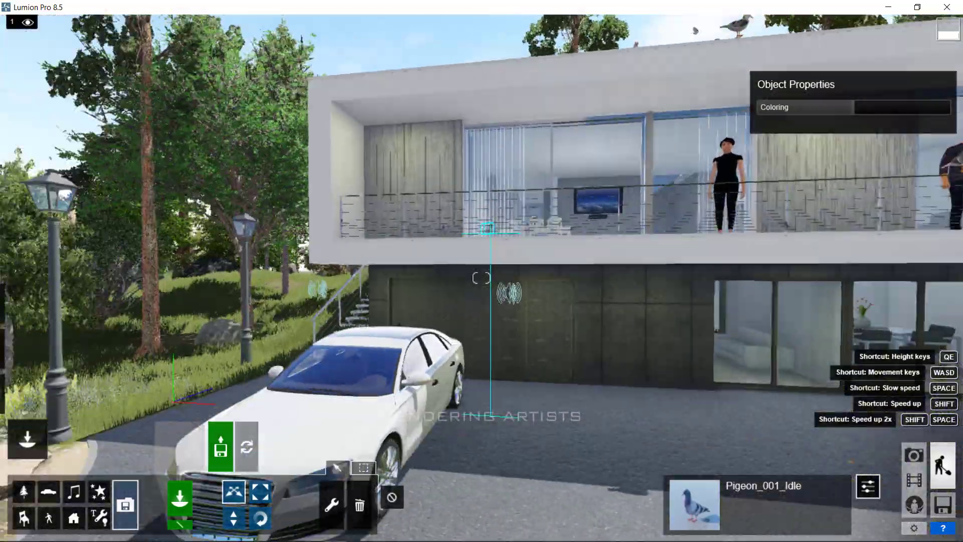
key("s")
mouse_move(526, 268)
right_mouse_down()
mouse_move(176, 269)
mouse_move(533, 268)
right_mouse_up()
key("a")
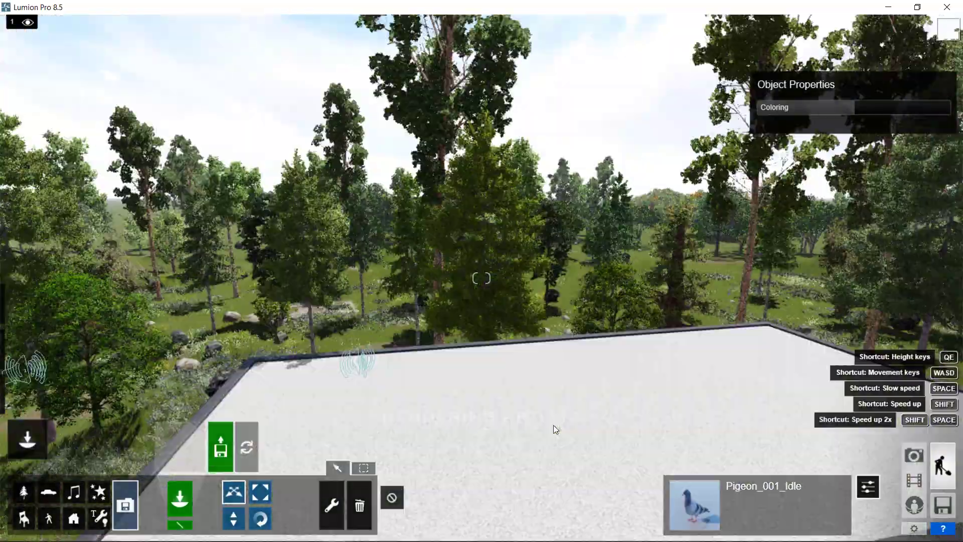
Survey the whole wooded plot from the air and inspect the house's roof terrace and surroundings
key("shift+s")
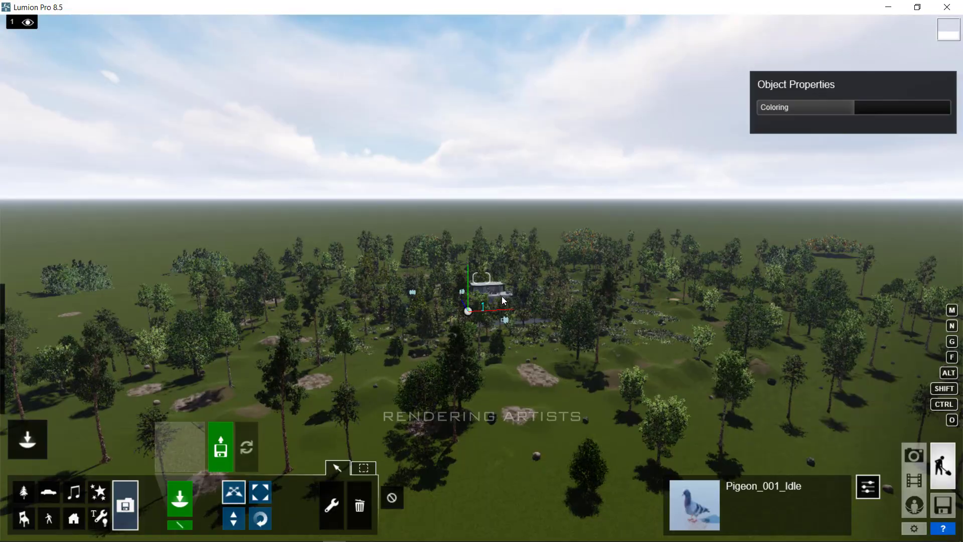
scroll(501, 296, "up", 10)
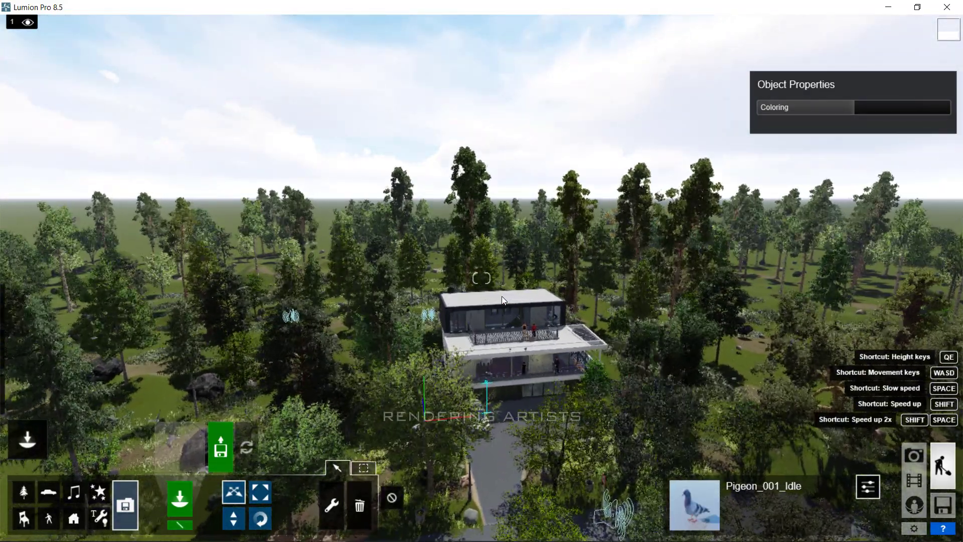
key("w")
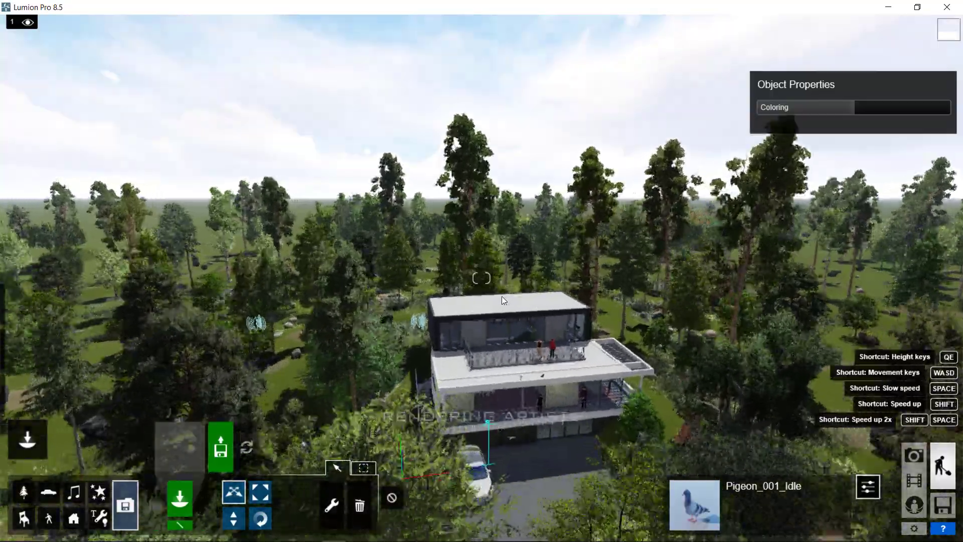
scroll(501, 296, "up", 10)
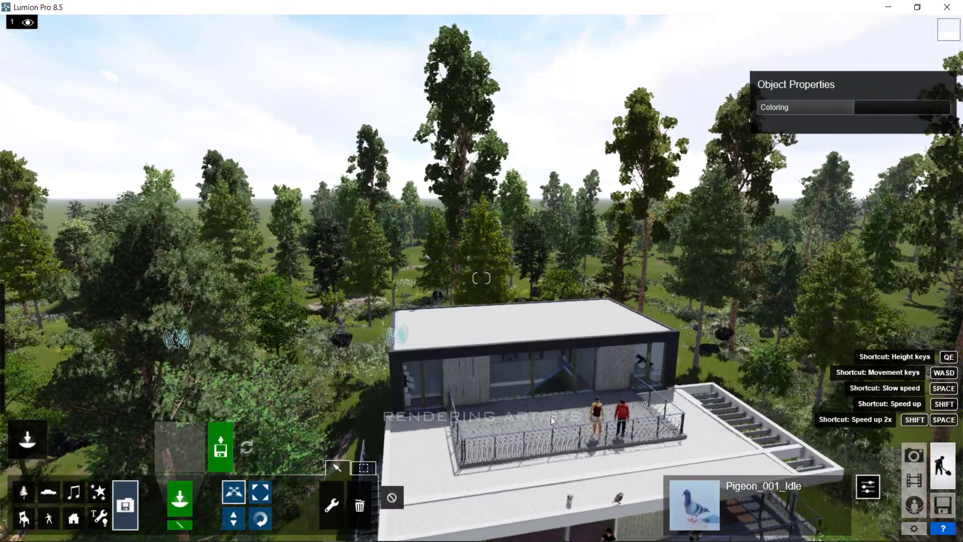
right_click_drag(551, 416, 625, 509)
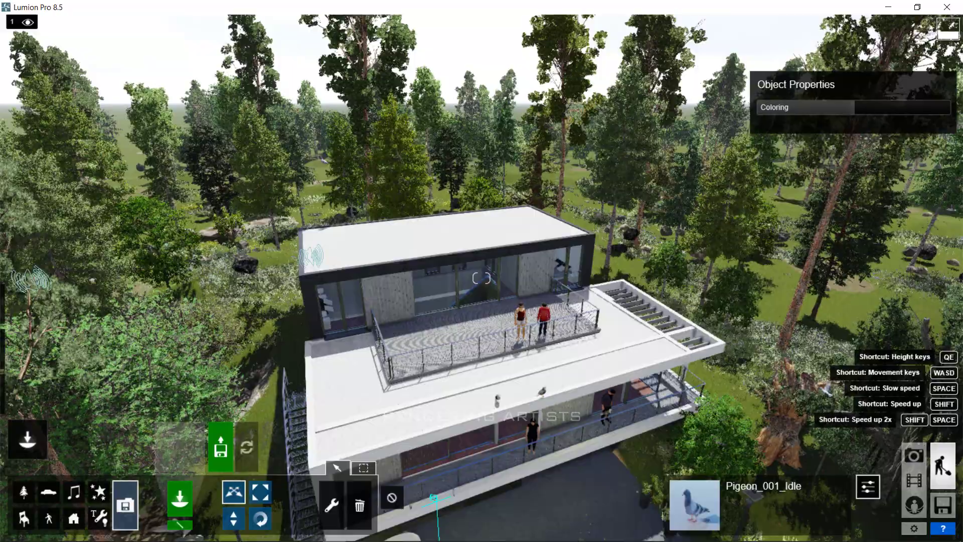
key("w")
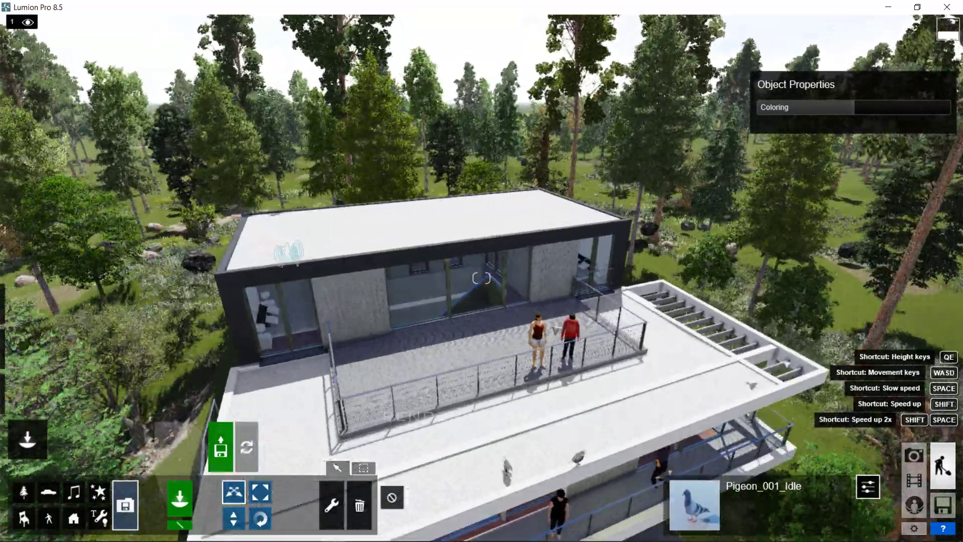
scroll(481, 278, "up", 5)
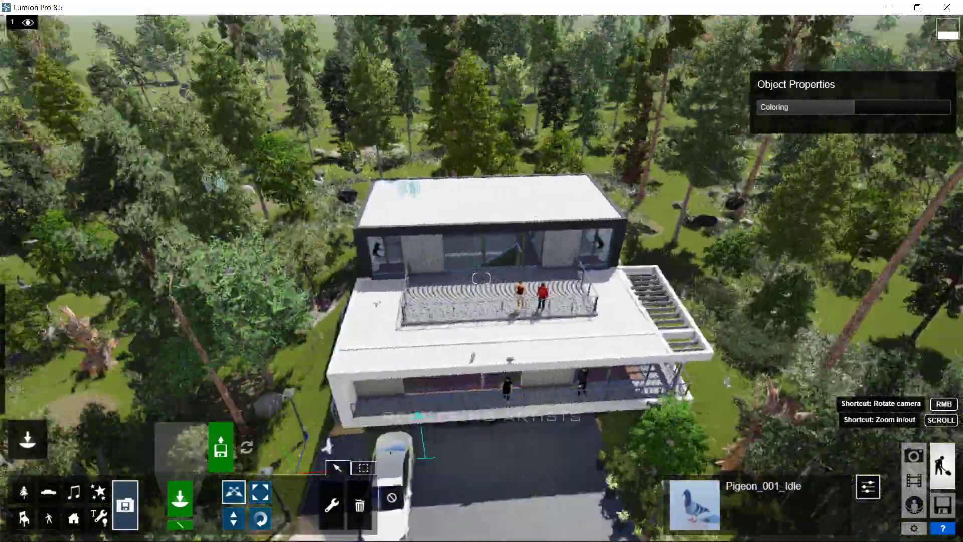
right_click_drag(481, 278, 451, 278)
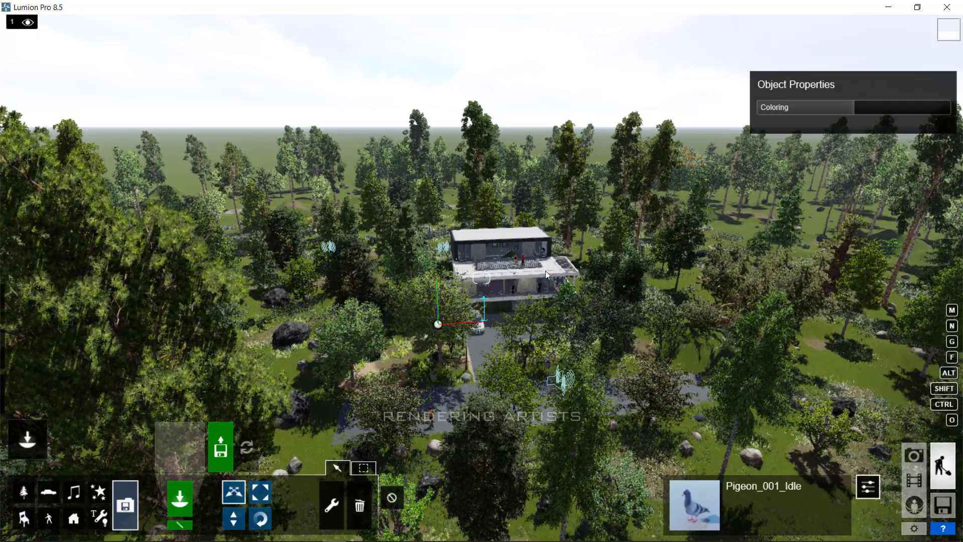
key("w")
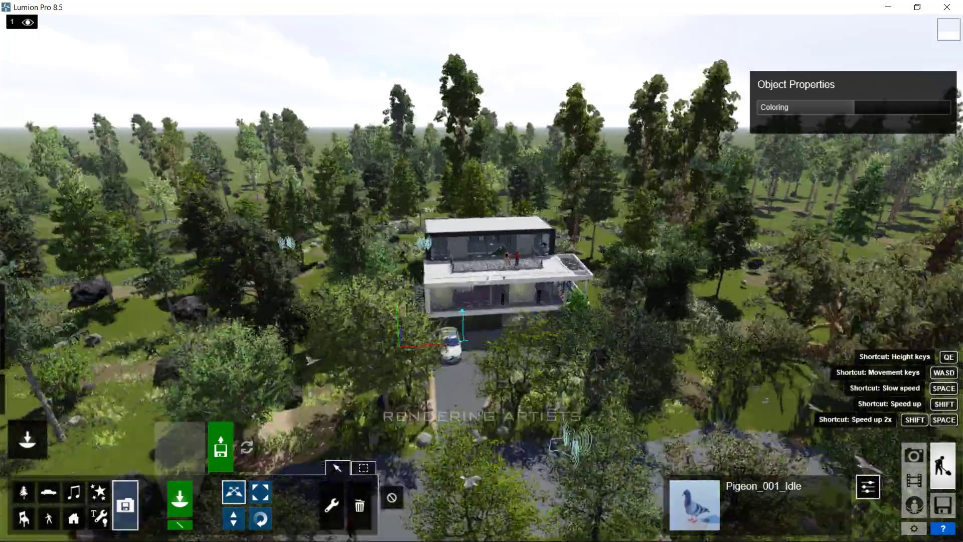
scroll(571, 264, "up", 5)
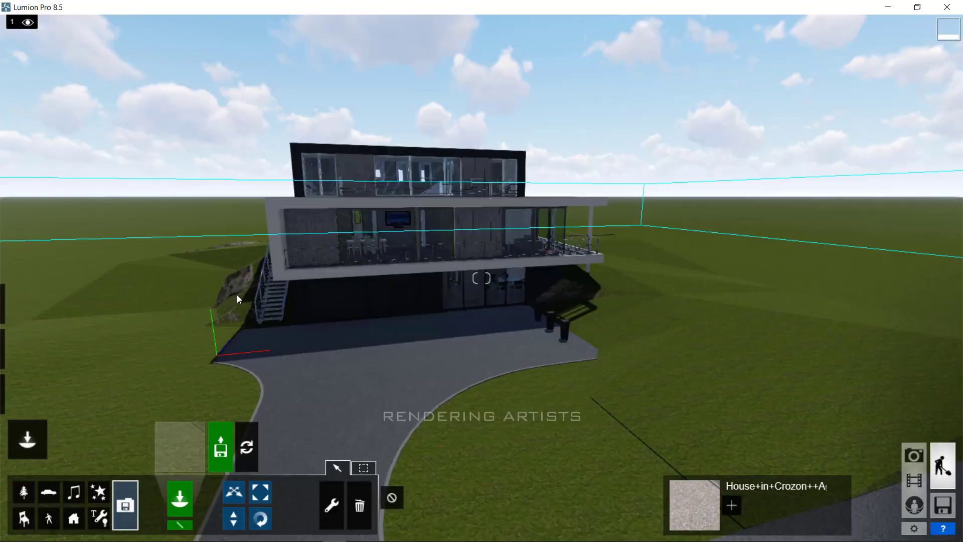
Start the Material Editor on the plain house model and open the material library for the Asphalt_New driveway
mouse_move(1, 321)
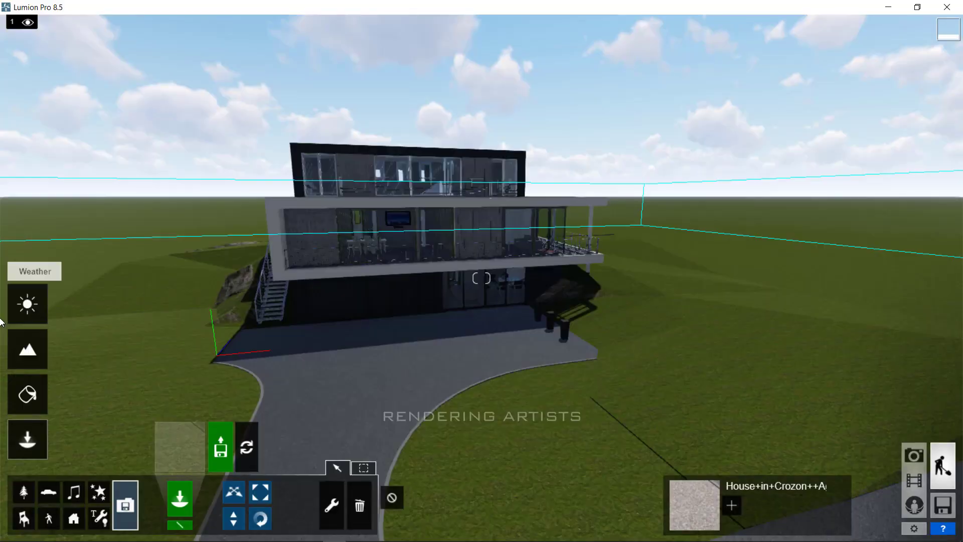
left_click(31, 404)
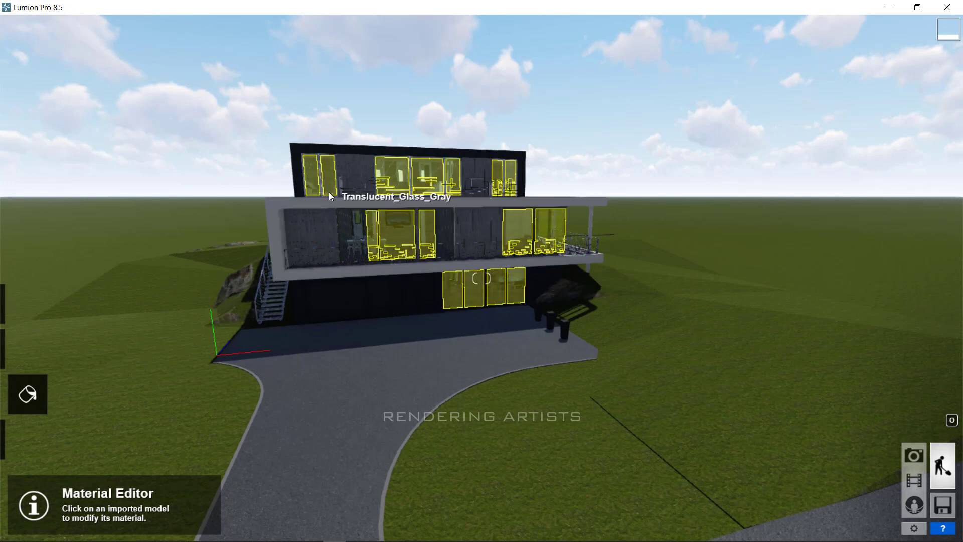
mouse_move(38, 391)
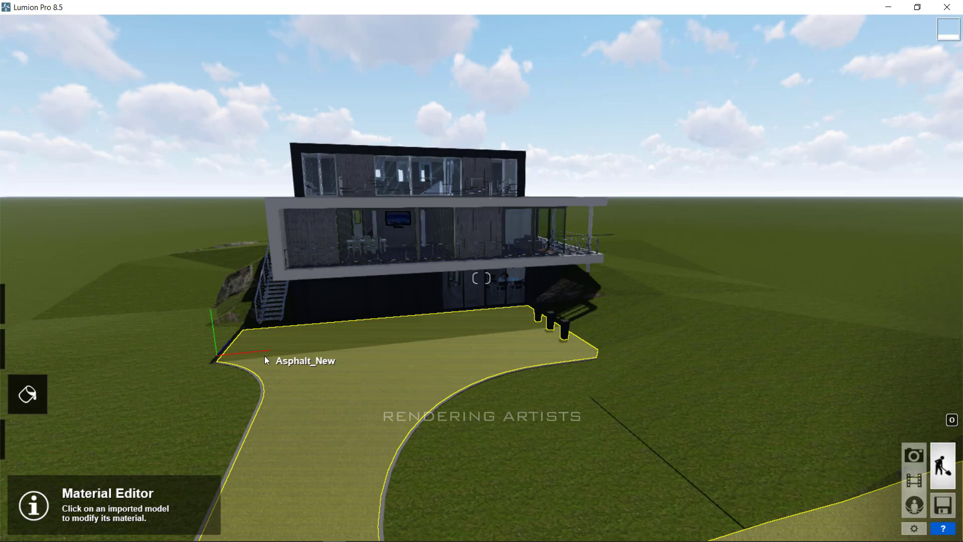
left_click(313, 359)
left_click(65, 233)
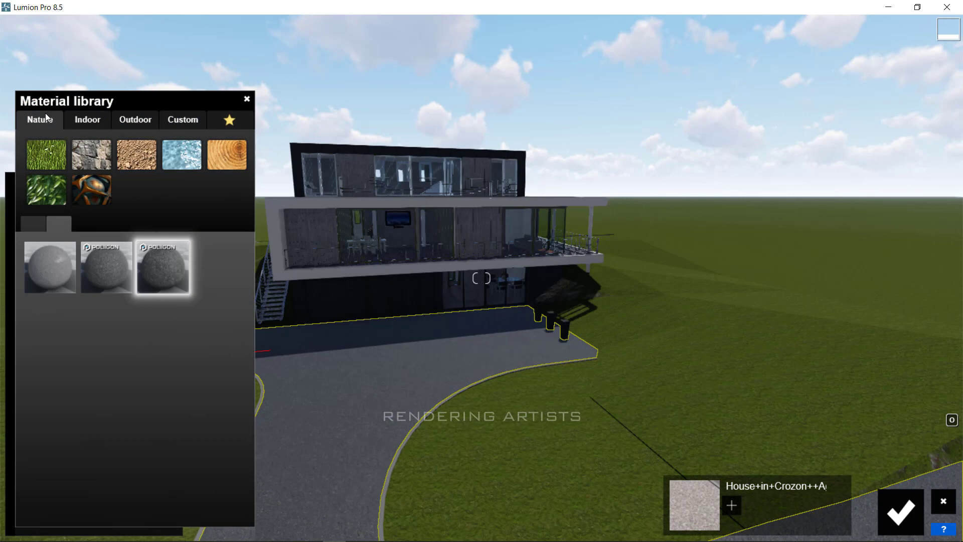
Browse the Nature, Indoor, Outdoor and Custom categories of the material library
left_click(43, 119)
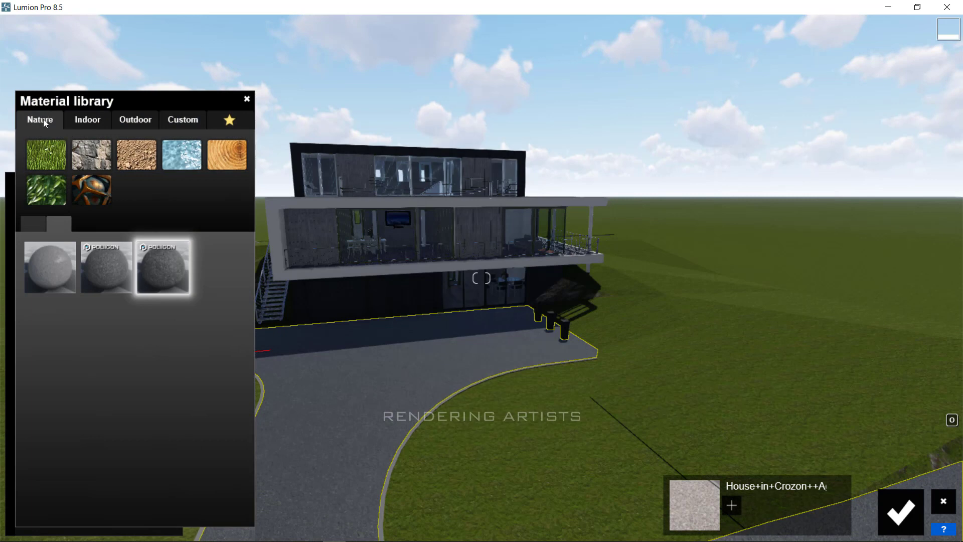
left_click(79, 116)
left_click(132, 121)
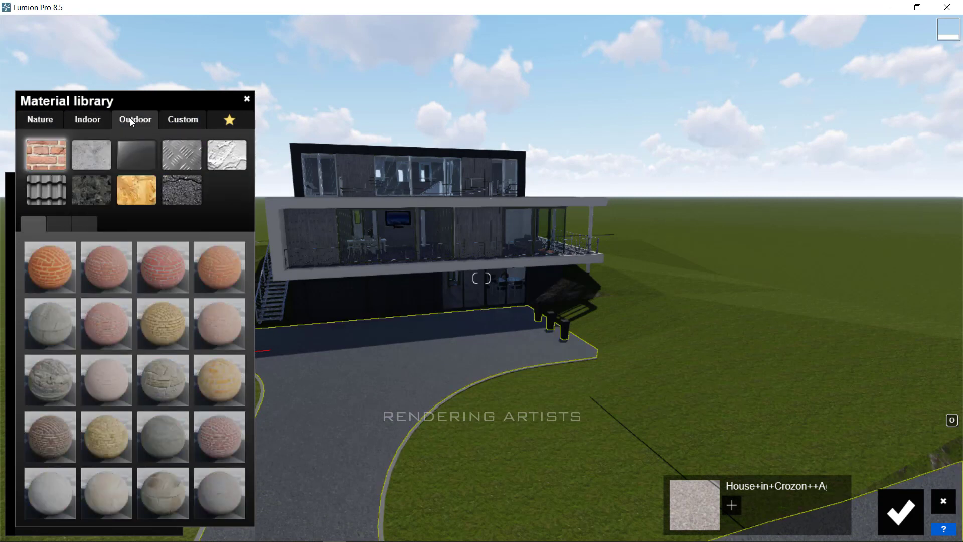
left_click(174, 121)
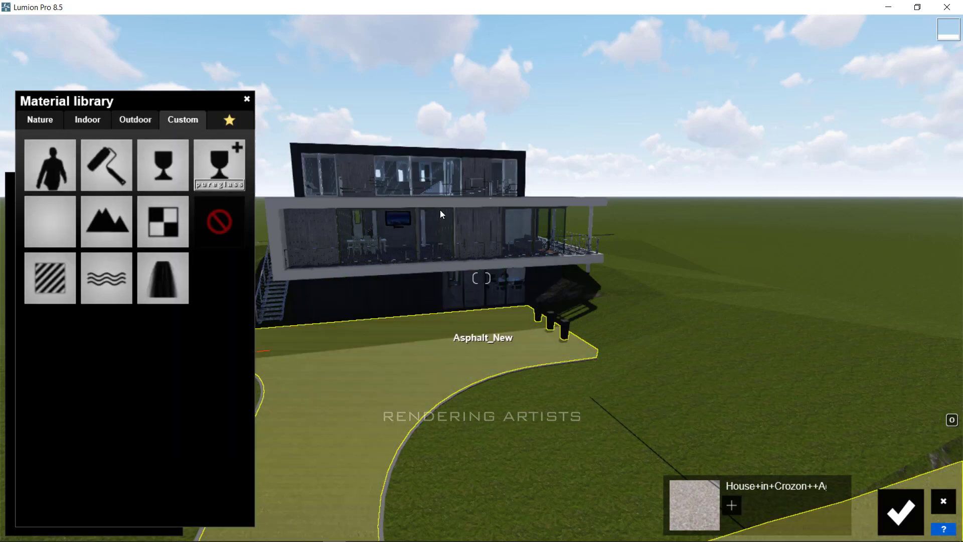
Select the Translucent_Glass_Gray windows on the front facade and open the library of outdoor glass materials for them
key("w")
right_click_drag(351, 200, 516, 209)
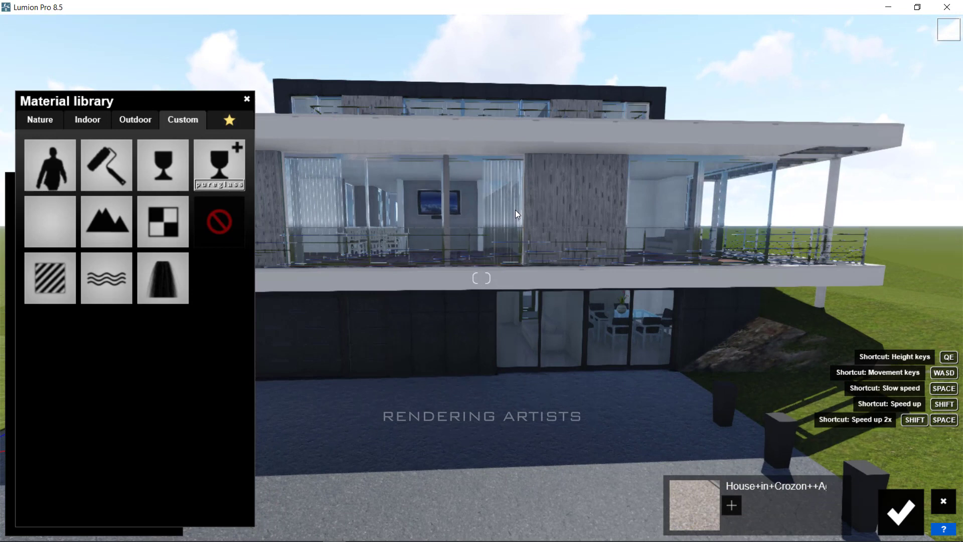
left_click(472, 209)
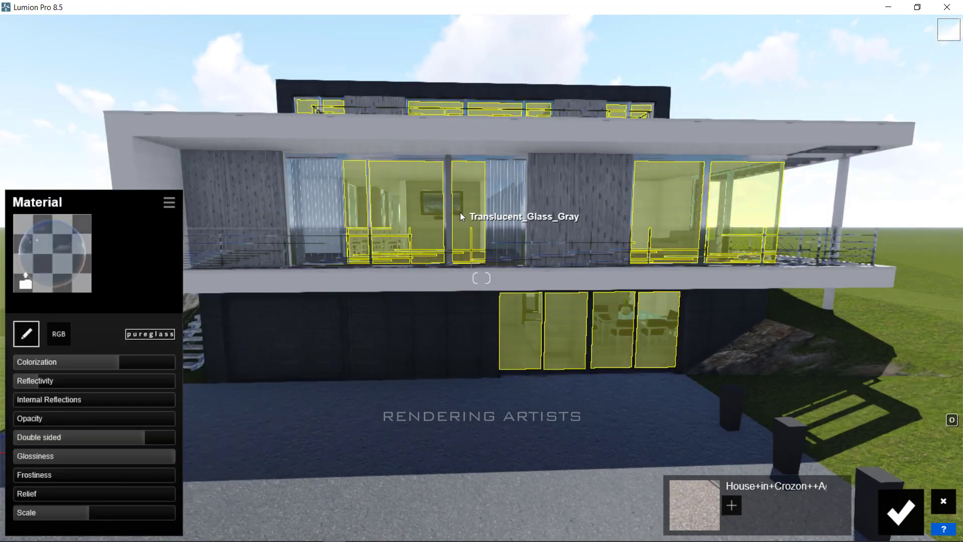
left_click(72, 262)
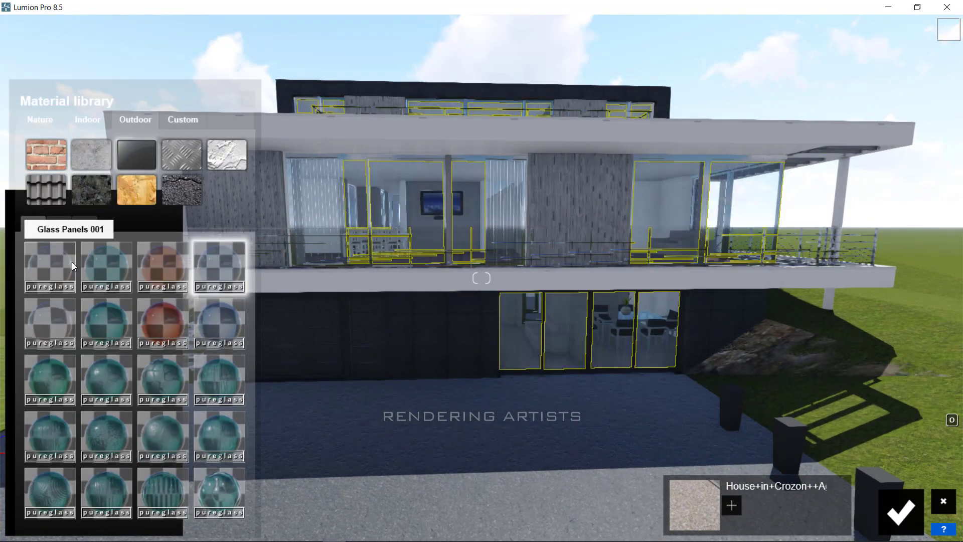
Try the blue volume glass and Glass Panels Volume 002 on the windows, checking the look from close to the balcony
left_click(213, 324)
scroll(407, 215, "up", 5)
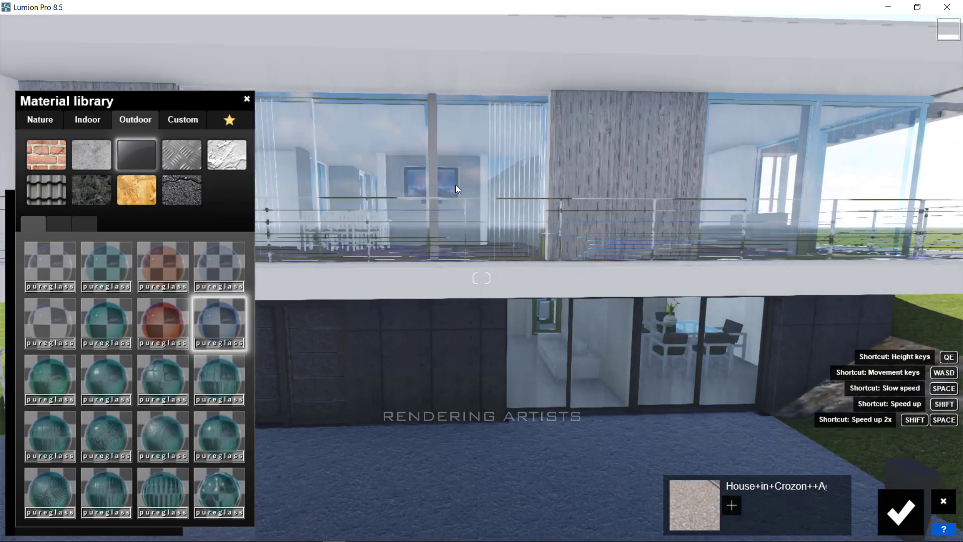
key("q")
key("w")
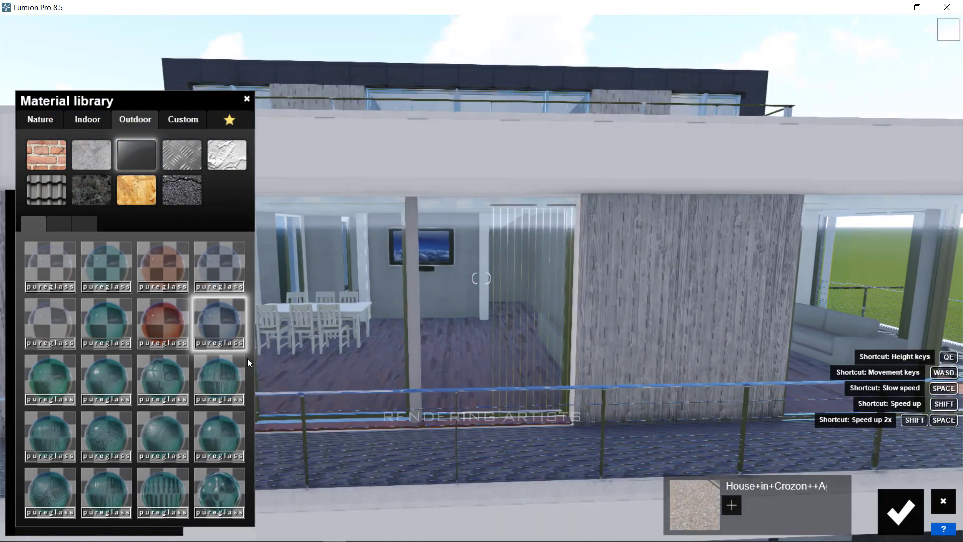
left_click(106, 334)
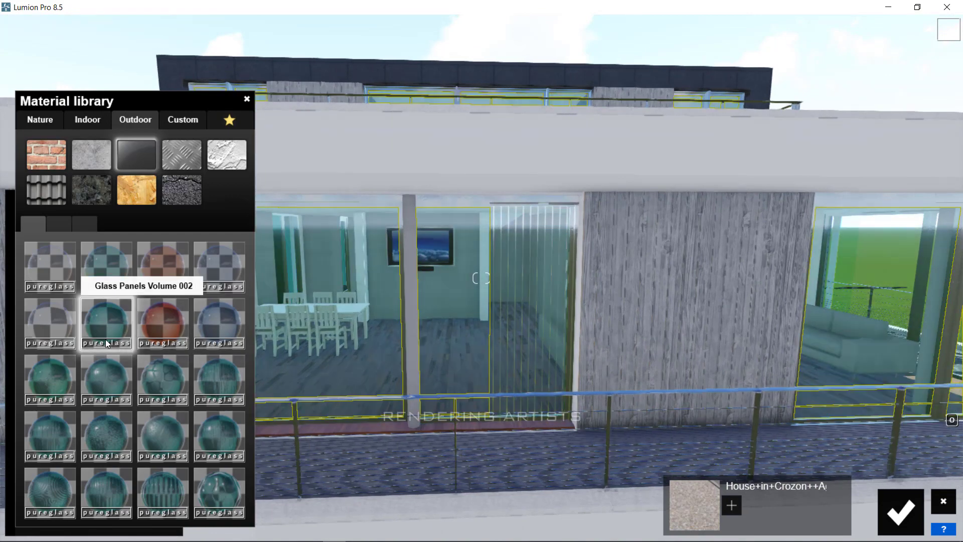
Apply Glass Panels Volume 001 to the windows and open its material settings
left_click(41, 310)
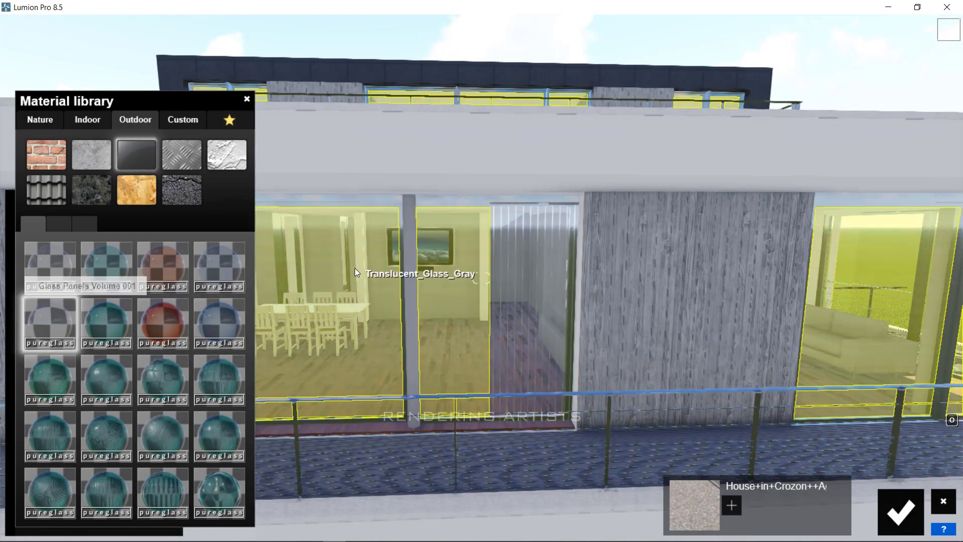
scroll(462, 288, "down", 3)
left_click(47, 317)
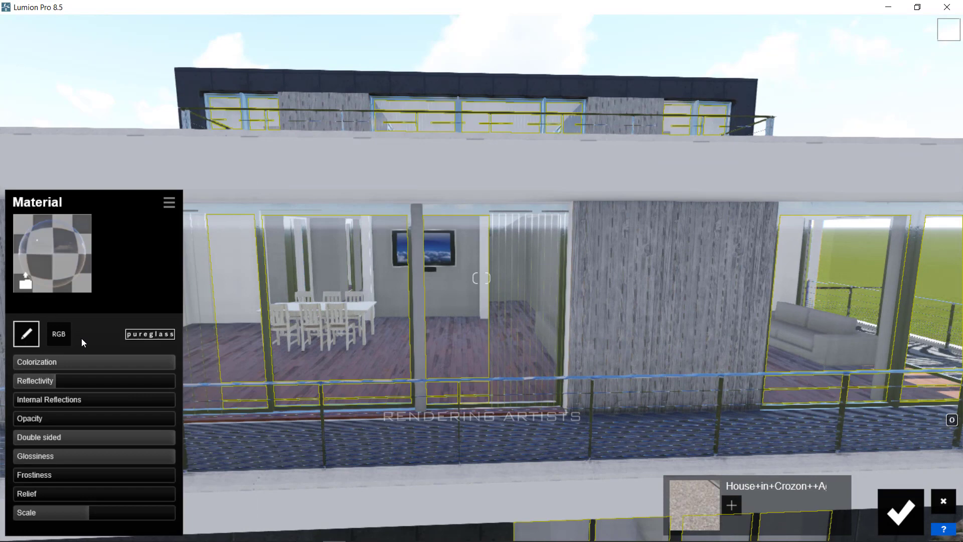
Lower the window glass's colorization slightly, raise its reflectivity to about half, and check the reflections from farther back
left_click_drag(200, 373, 171, 378)
left_click(84, 381)
mouse_move(84, 380)
left_mouse_down()
mouse_move(134, 380)
mouse_move(94, 391)
left_mouse_up()
key("s")
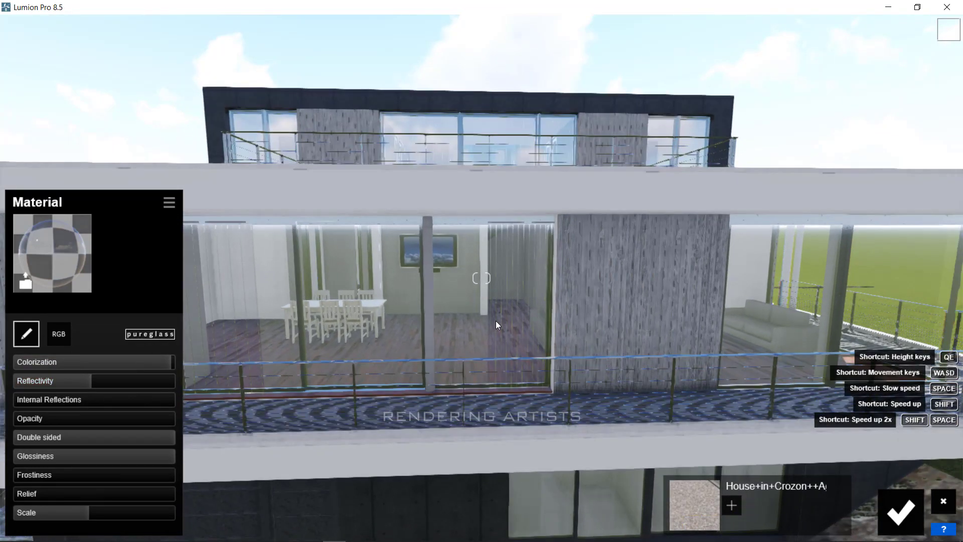
Select the terrain around the house and try a green grass material from the nature library, checking it up close beside the driveway
key("s")
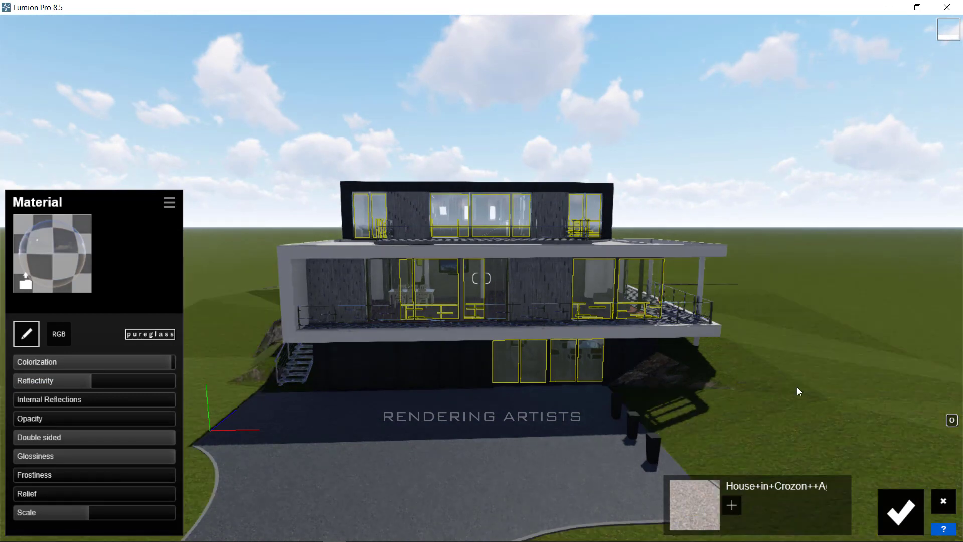
left_click(798, 390)
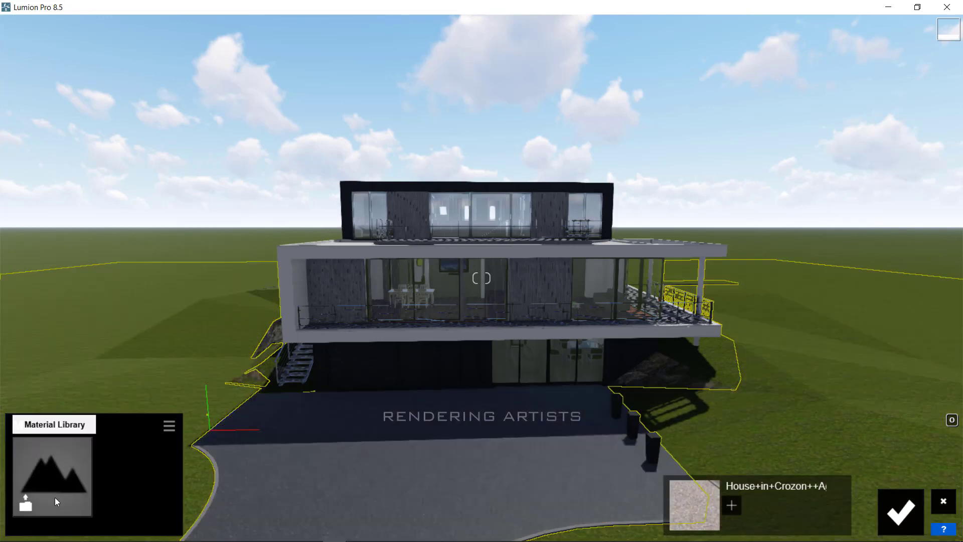
left_click(55, 496)
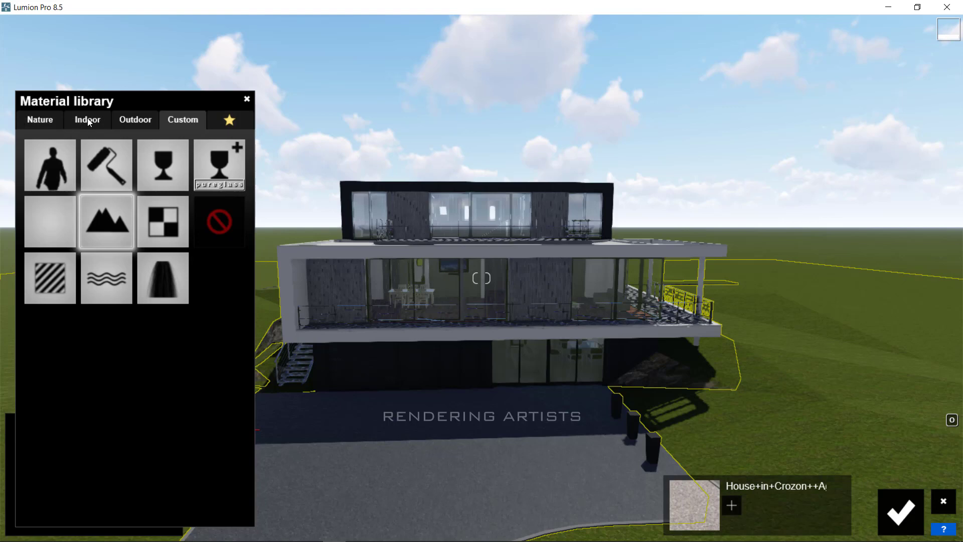
left_click(46, 121)
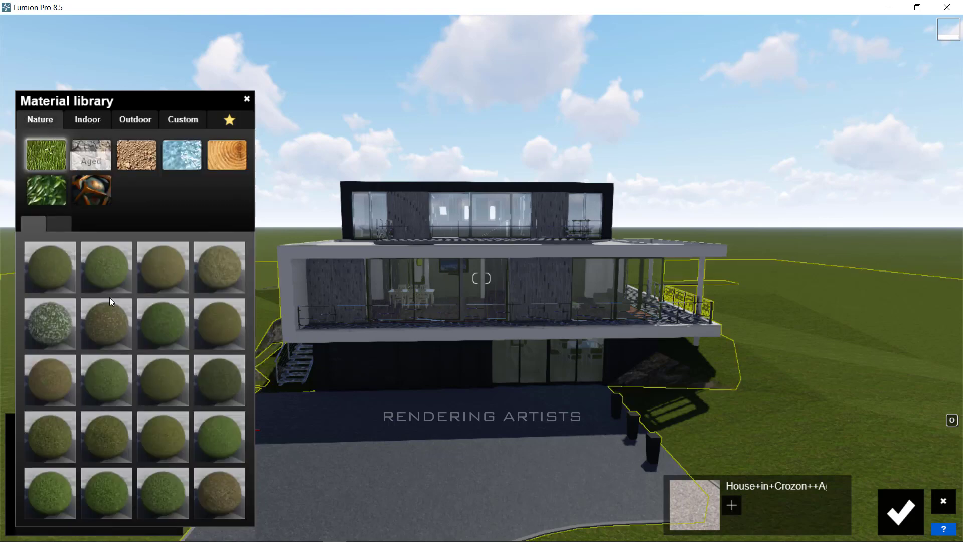
left_click(95, 275)
right_click_drag(588, 301, 594, 455)
key("w")
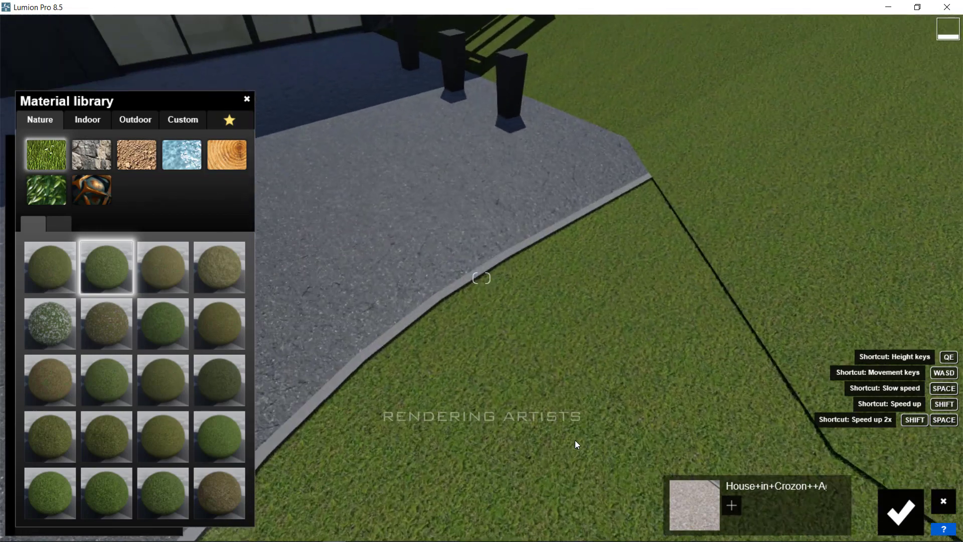
Try Ground 023 2048, Ground 028 2048 and neighbouring grass materials on the terrain
left_click(149, 270)
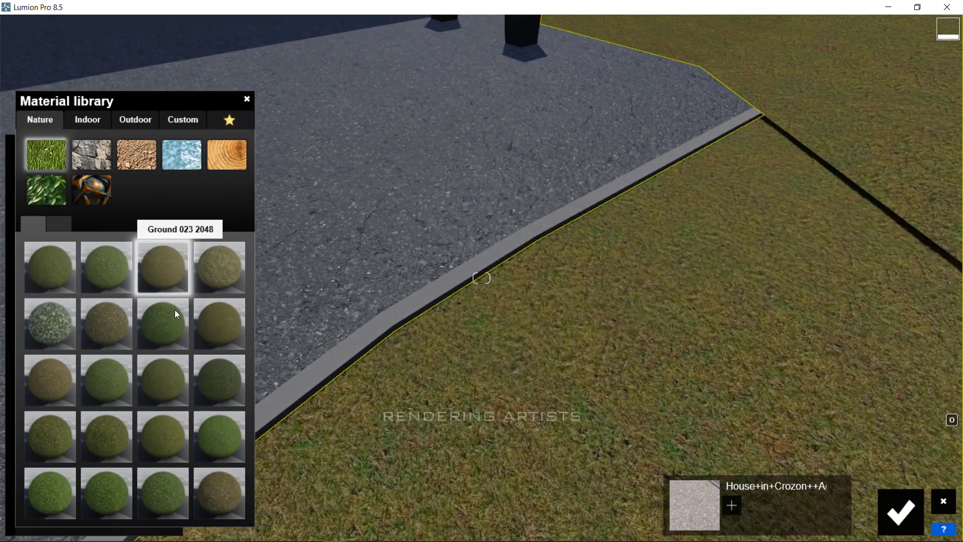
left_click(213, 286)
left_click(209, 324)
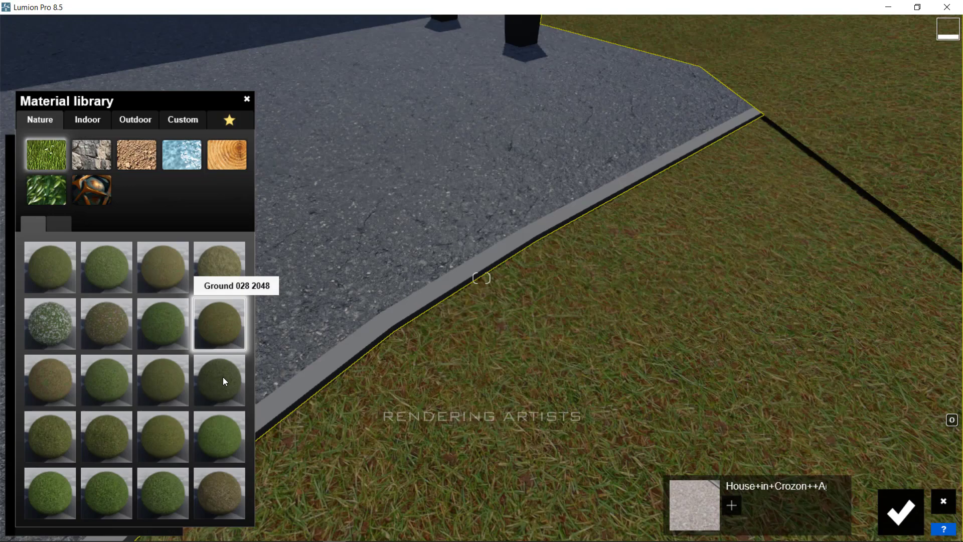
left_click(204, 391)
scroll(502, 321, "down", 5)
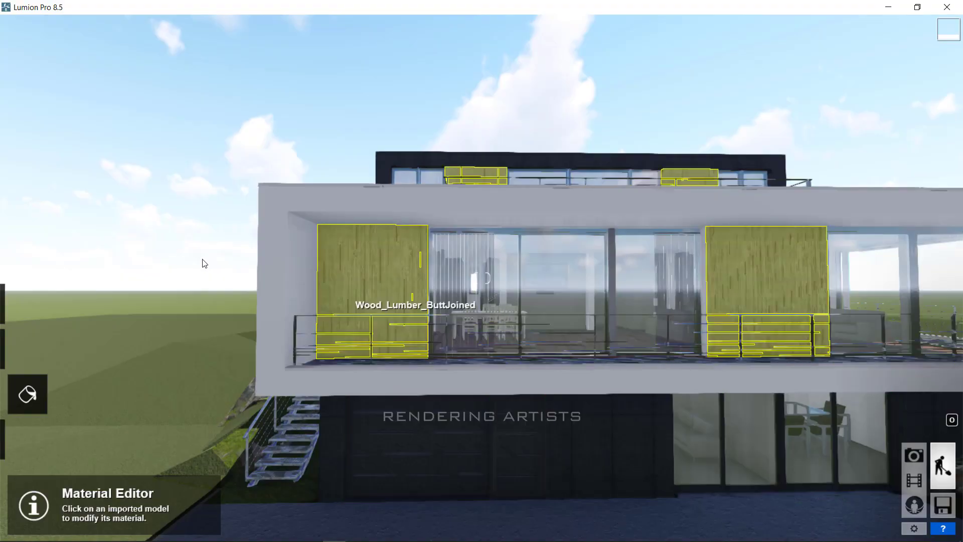
Select the Wood_Lumber_ButtJoined panel beside the balcony windows and raise its relief to the maximum
scroll(369, 260, "up", 5)
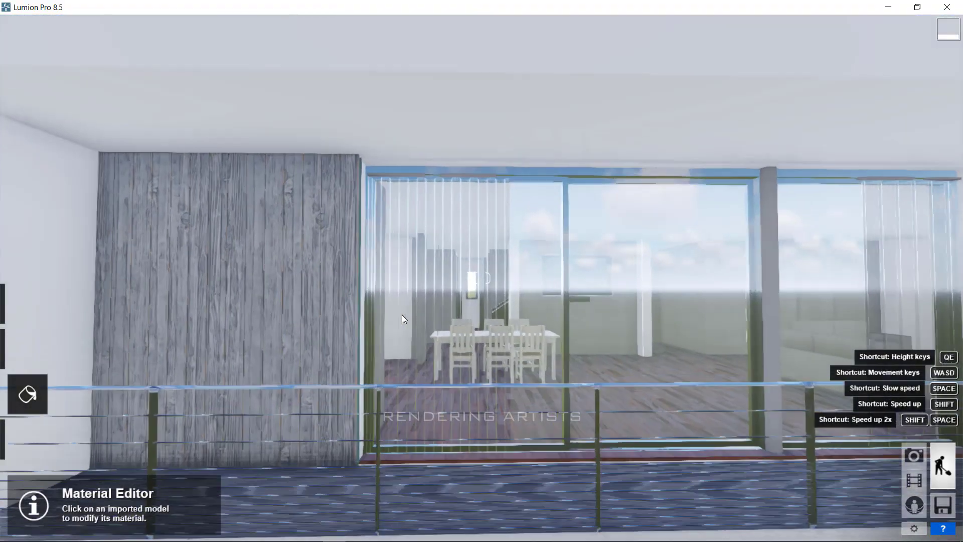
scroll(401, 315, "up", 3)
right_click_drag(476, 346, 441, 351)
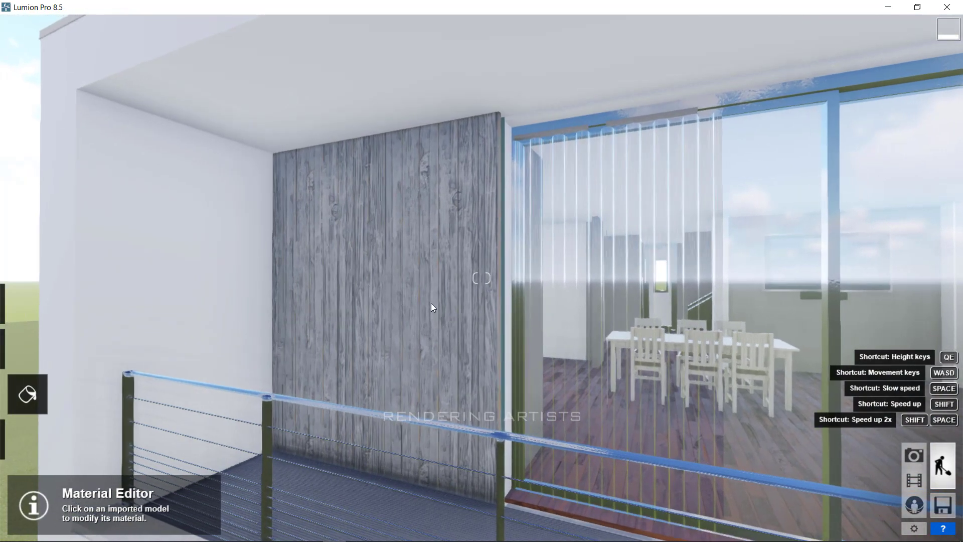
scroll(426, 299, "up", 2)
scroll(426, 299, "up", 4)
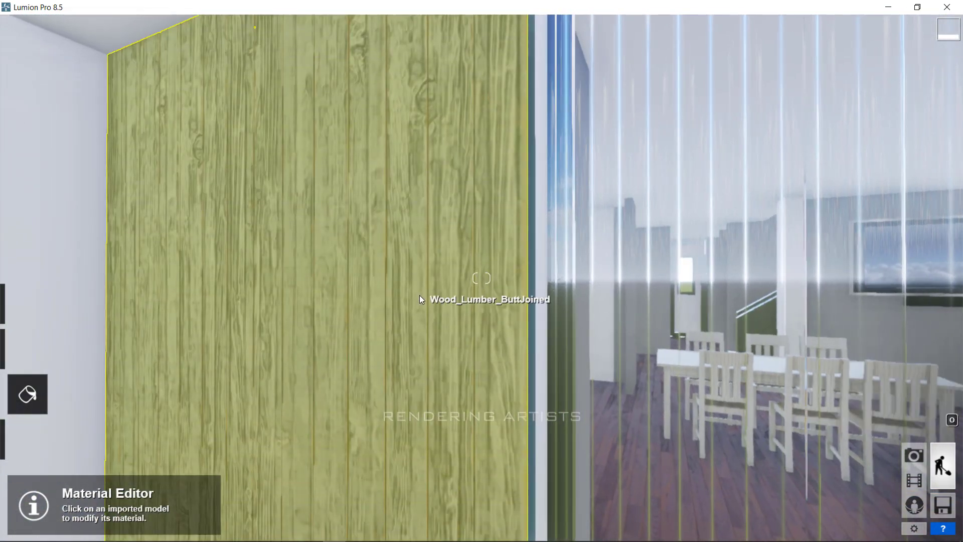
left_click(420, 297)
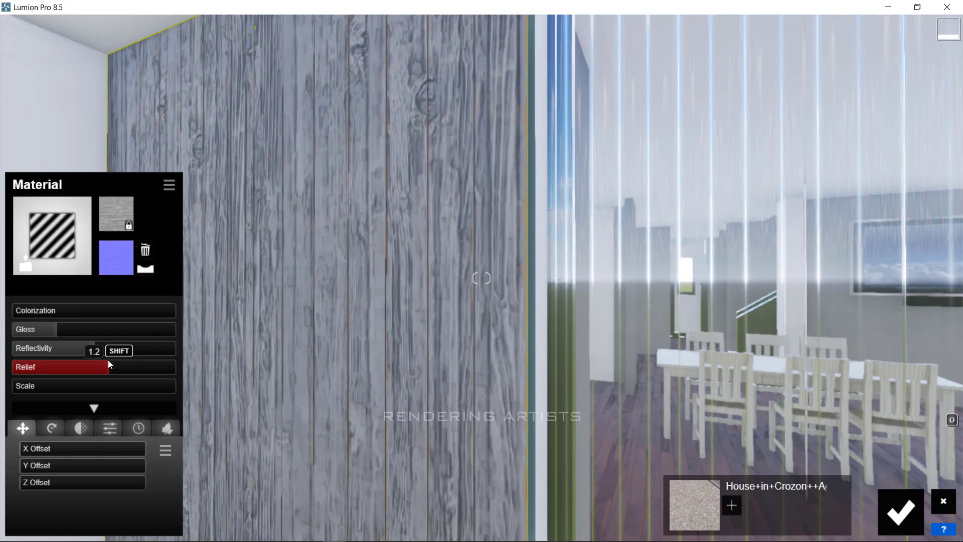
left_click_drag(115, 367, 1, 388)
left_click_drag(67, 384, 221, 389)
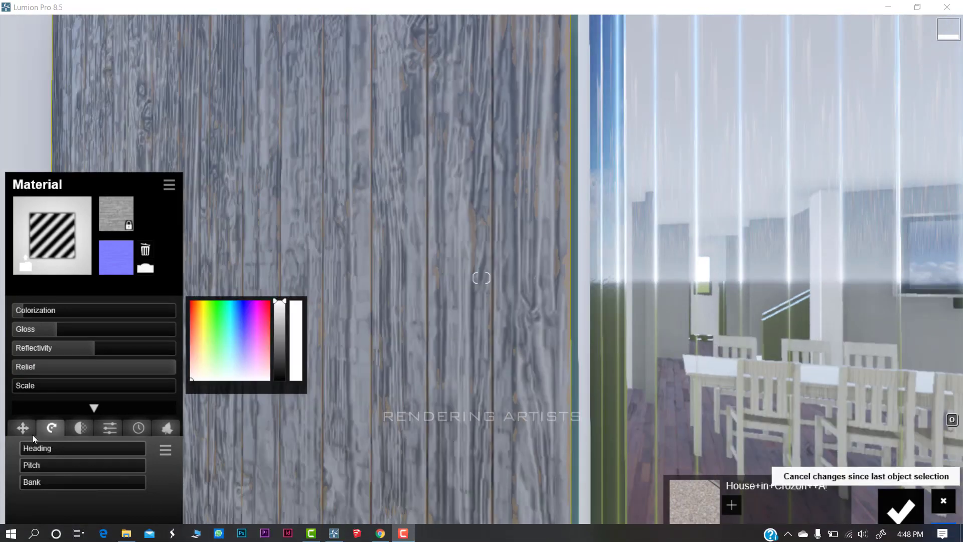
Look through the wood material's position, orientation, transparency, and emissive and saturation settings
left_click(24, 428)
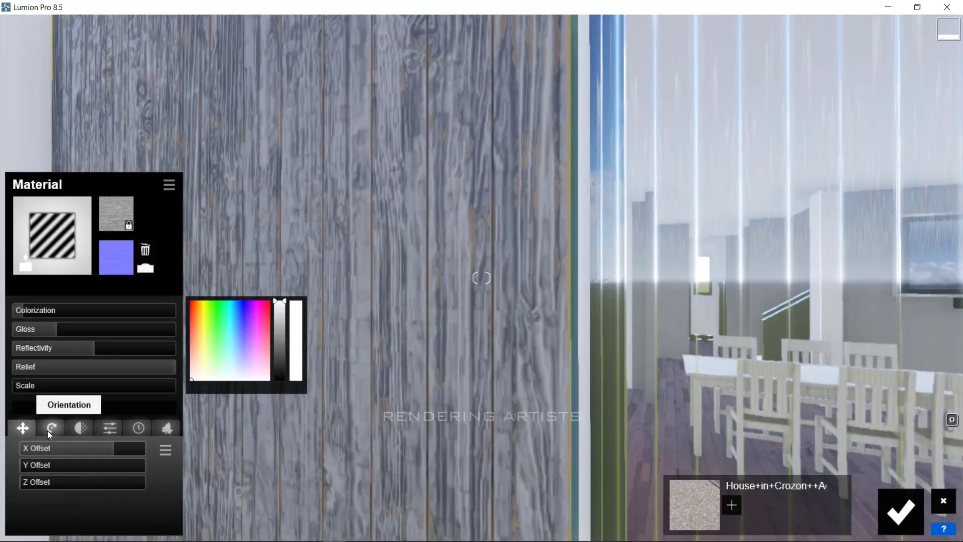
left_click(47, 430)
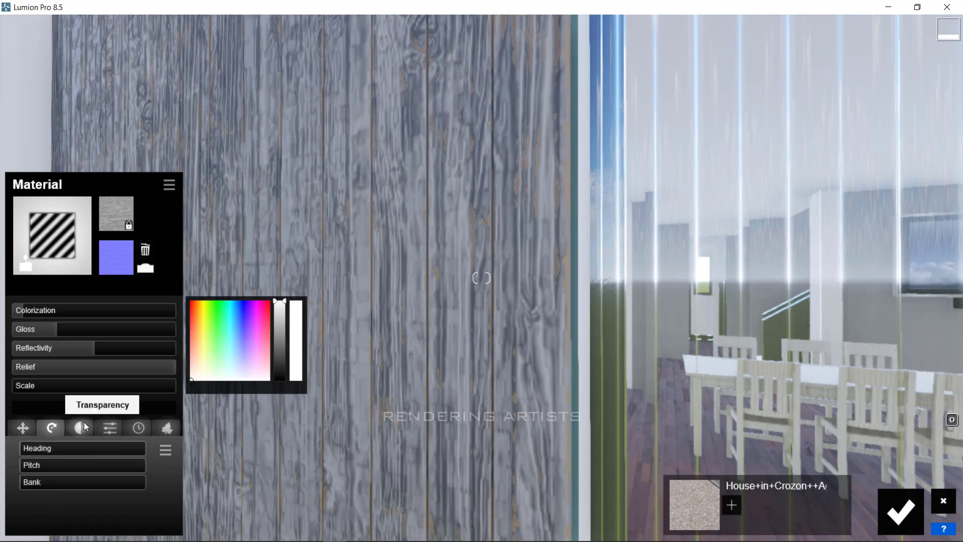
left_click(80, 428)
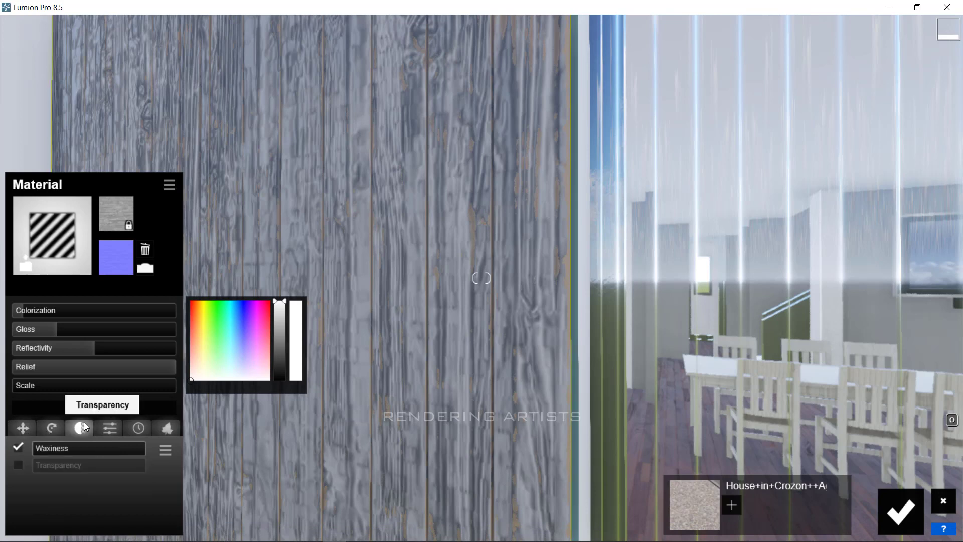
left_click(113, 423)
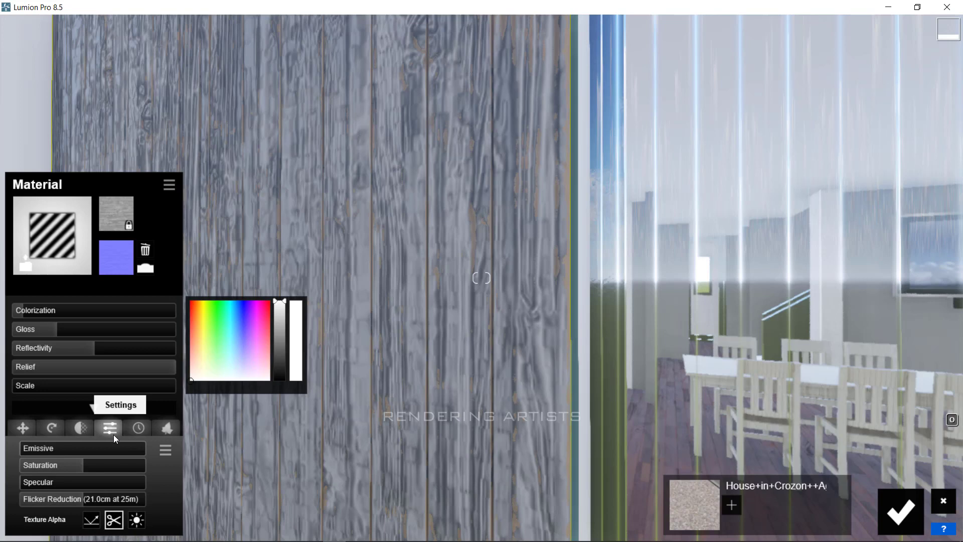
Test the weathering and edges settings on the wood panel's material
left_click(143, 425)
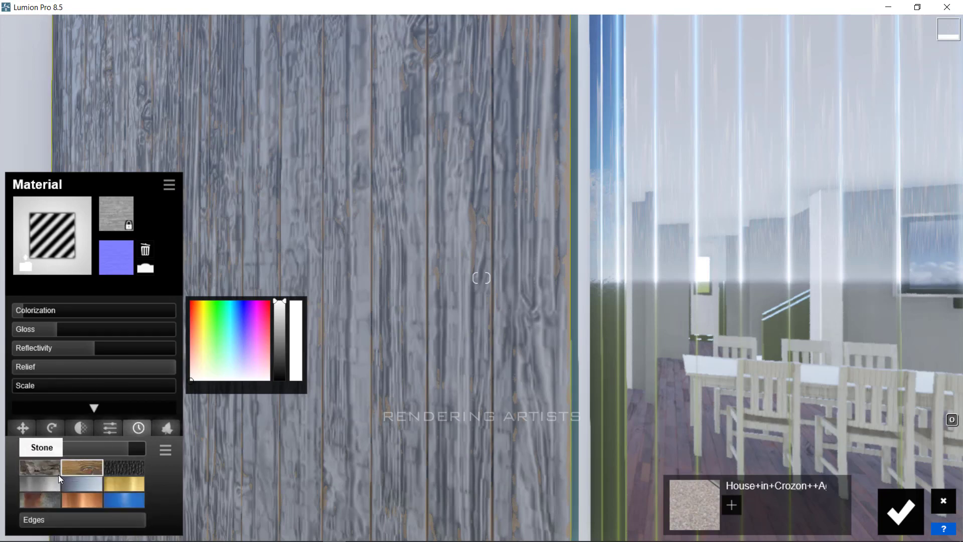
left_click_drag(56, 453, 124, 492)
left_click_drag(75, 519, 234, 477)
Grow foliage over the wood panels with a high spread, reduce the leaf size slightly, and save the material changes
left_click(166, 427)
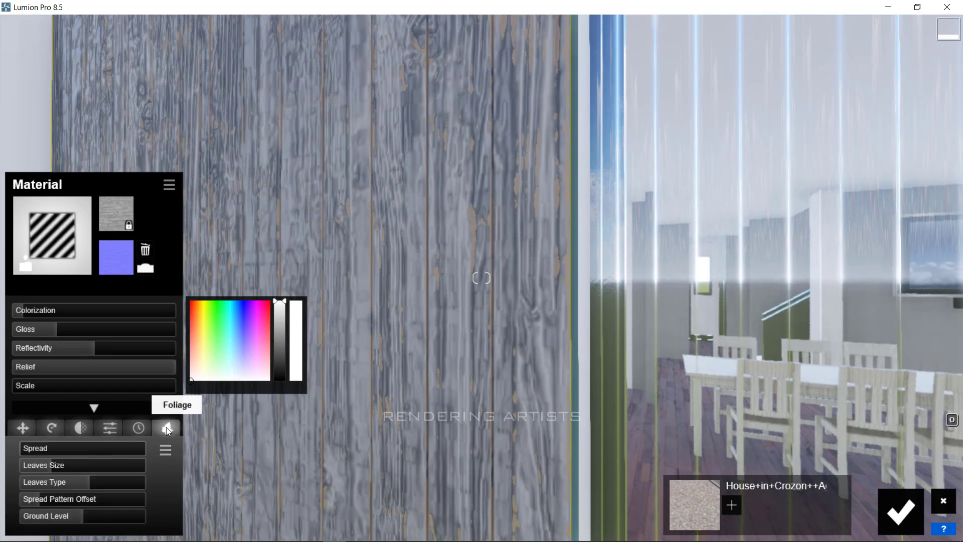
left_click_drag(59, 450, 129, 466)
key("s")
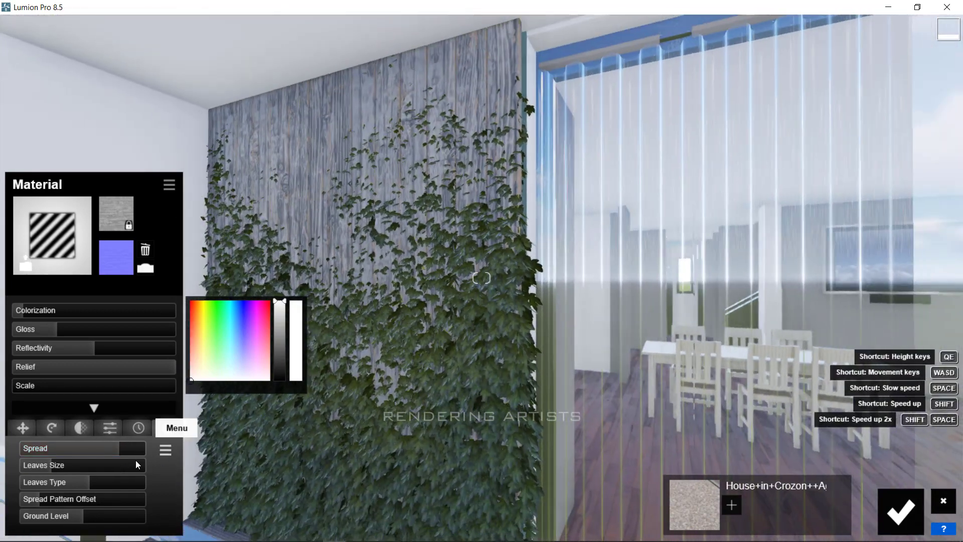
right_click_drag(136, 460, 135, 460)
left_click_drag(135, 460, 44, 467)
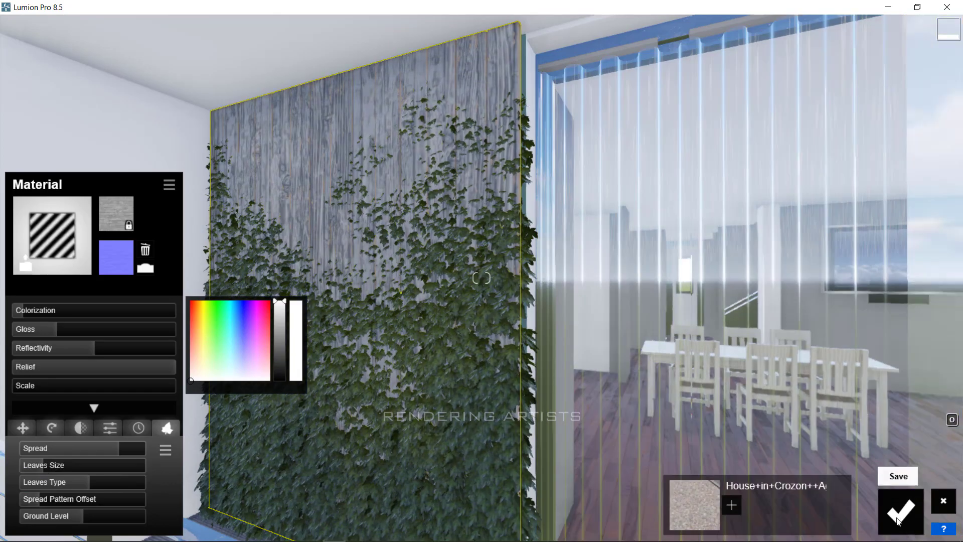
left_click(898, 514)
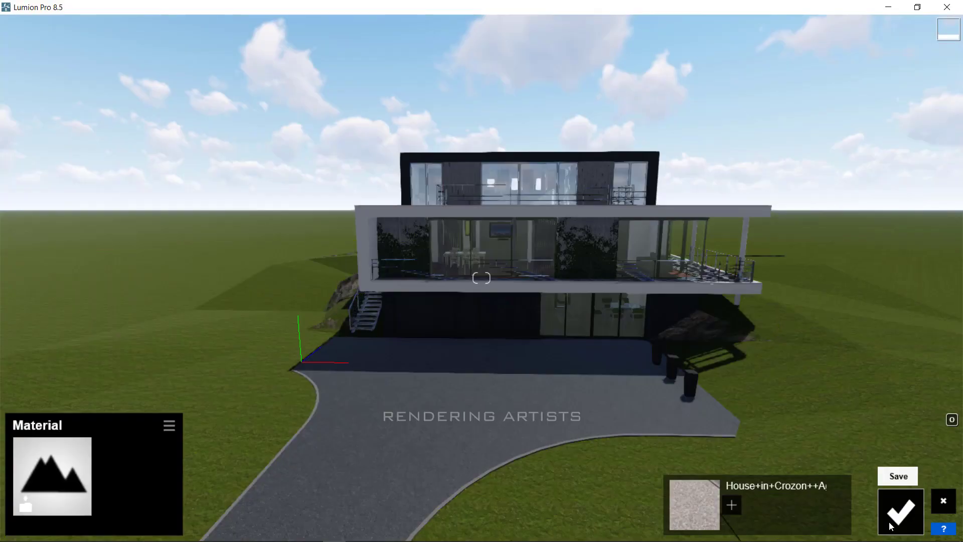
Save the Landscape material on the terrain and turn on landscape grass
left_click(898, 514)
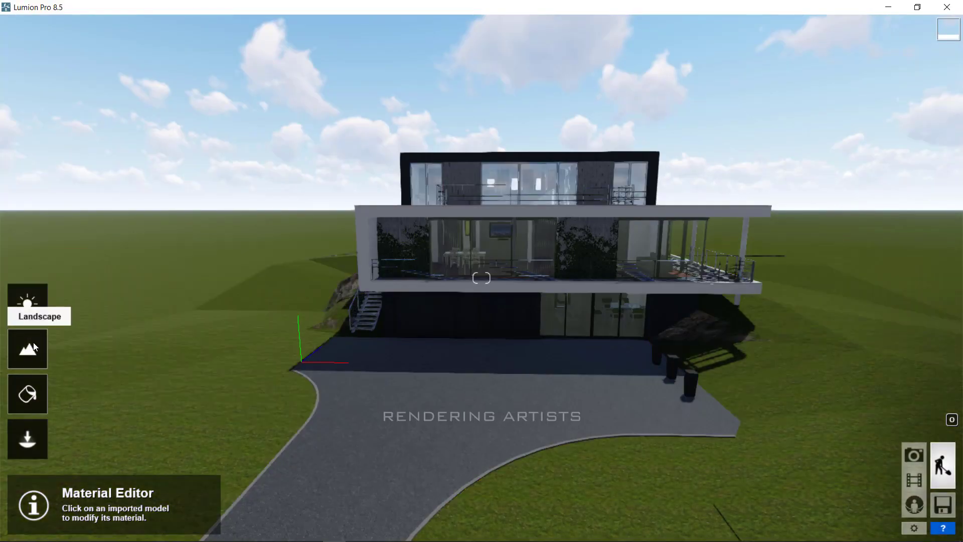
left_click(34, 345)
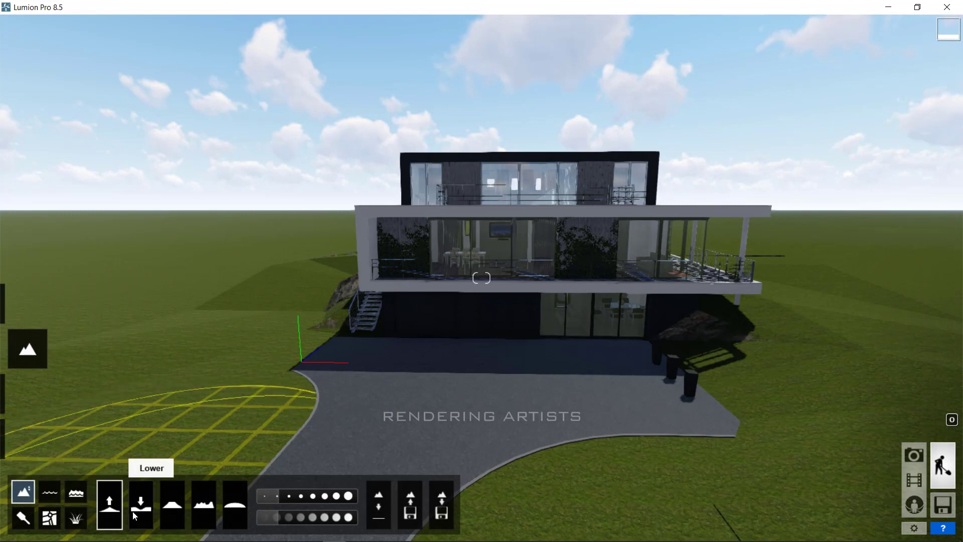
left_click(75, 518)
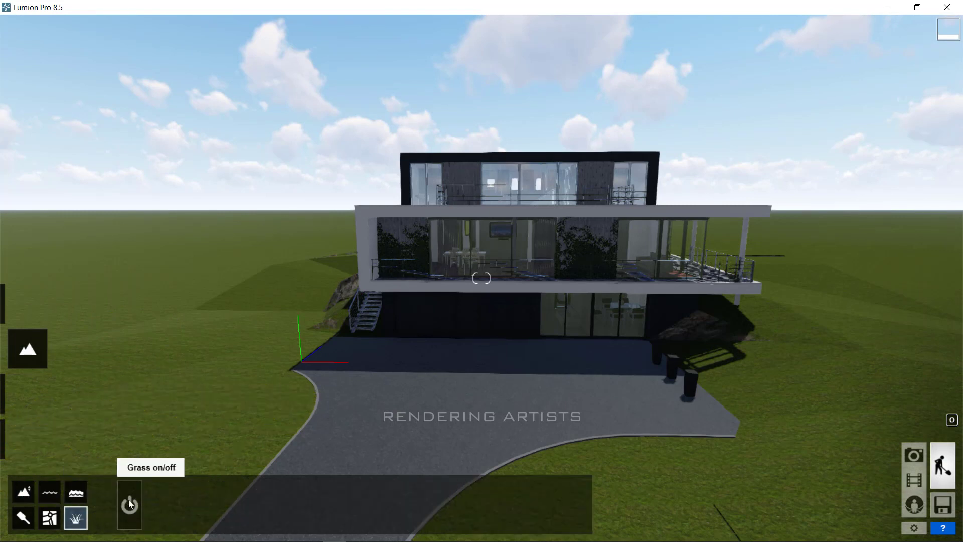
left_click(129, 504)
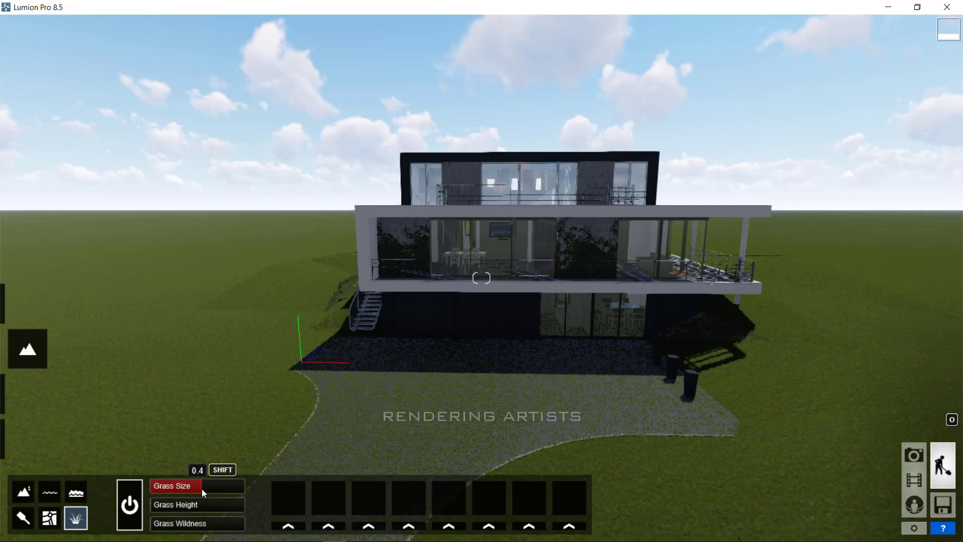
Set the grass size to 1.0, judging it from near ground level in front of the house
key("e")
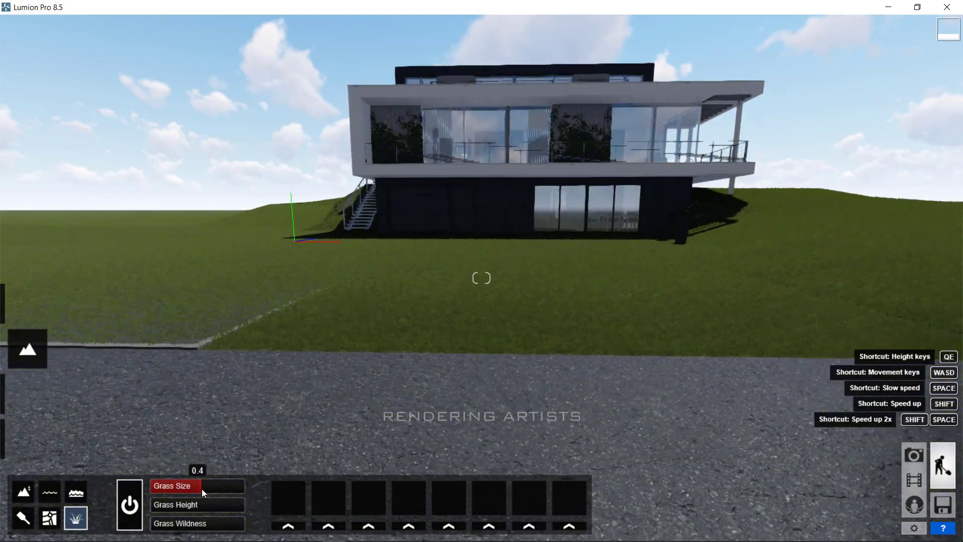
key("d")
key("w")
key("w")
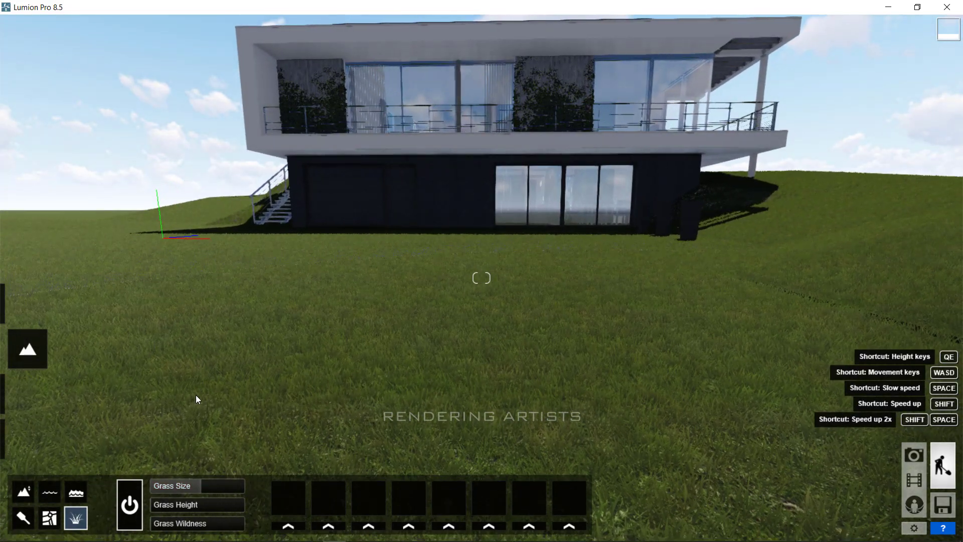
left_click_drag(198, 487, 288, 500)
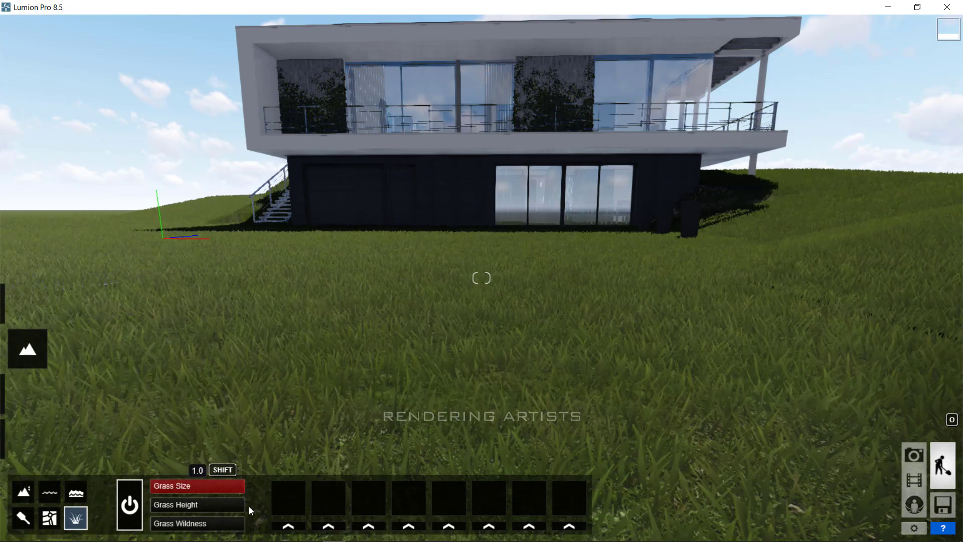
Try grass heights of 4.0 and 2.4, adjust the grass wildness, and check the lawn beside the house
left_click_drag(208, 508, 269, 524)
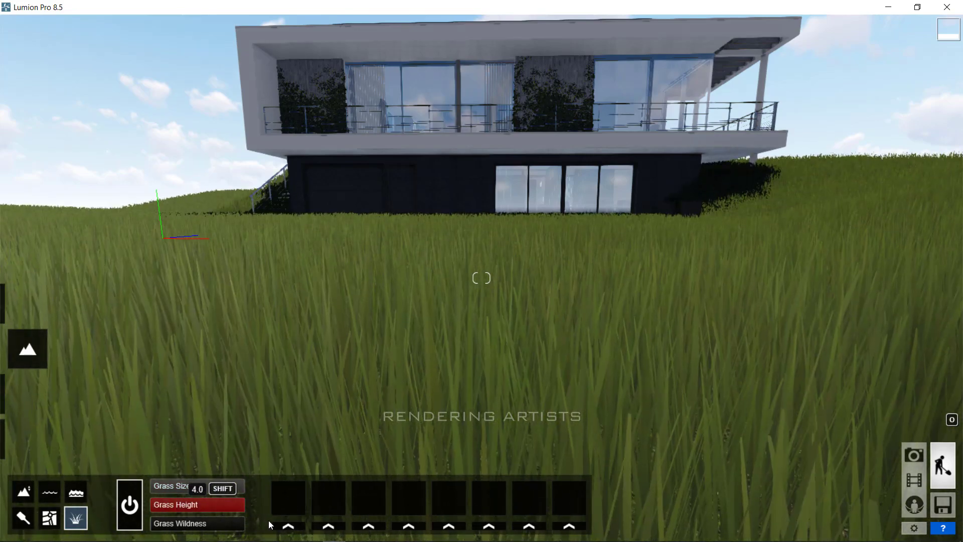
key("q")
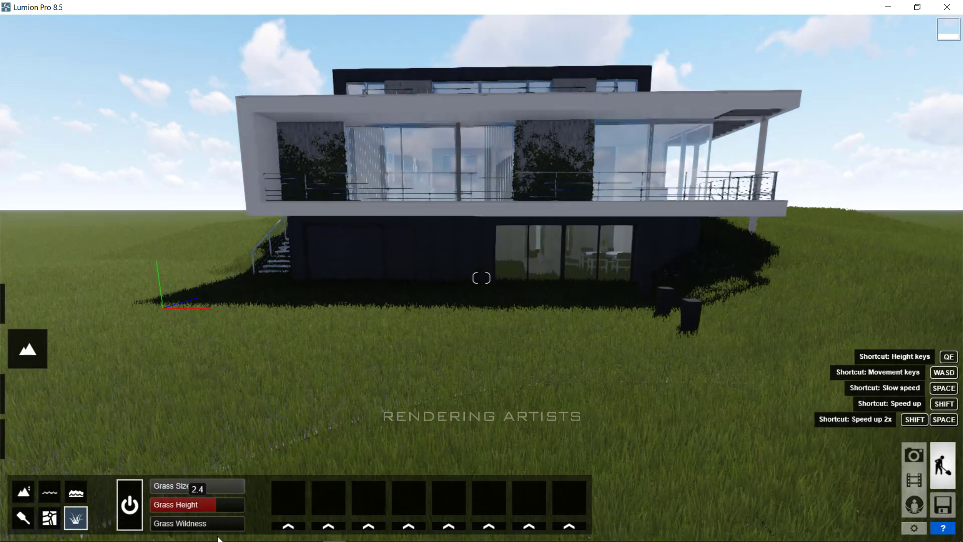
left_click_drag(211, 532, 181, 529)
right_click_drag(444, 329, 115, 376)
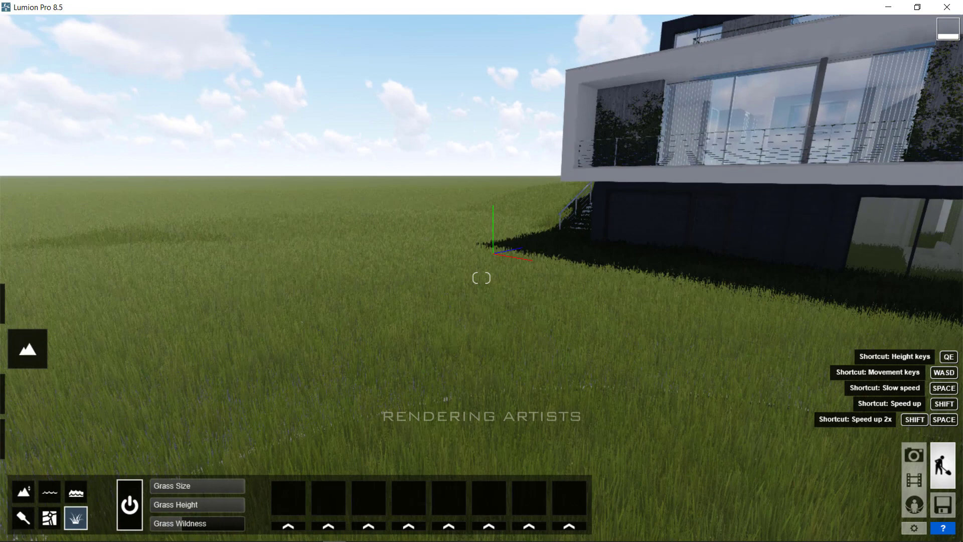
Try turning on the ocean and look around the house
left_click(77, 493)
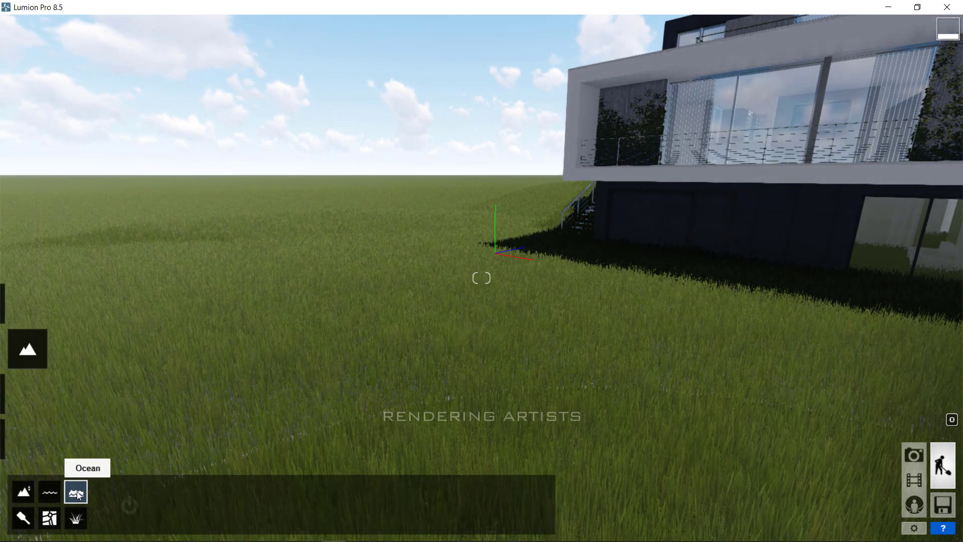
left_click(123, 501)
right_click_drag(482, 277, 240, 285)
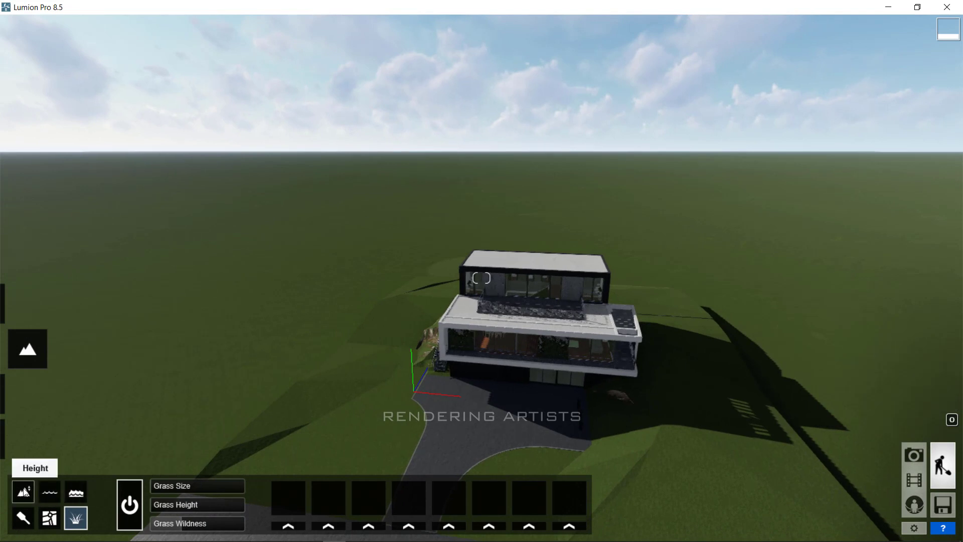
Raise hills in the terrain behind the house and on both sides of it
left_click(24, 492)
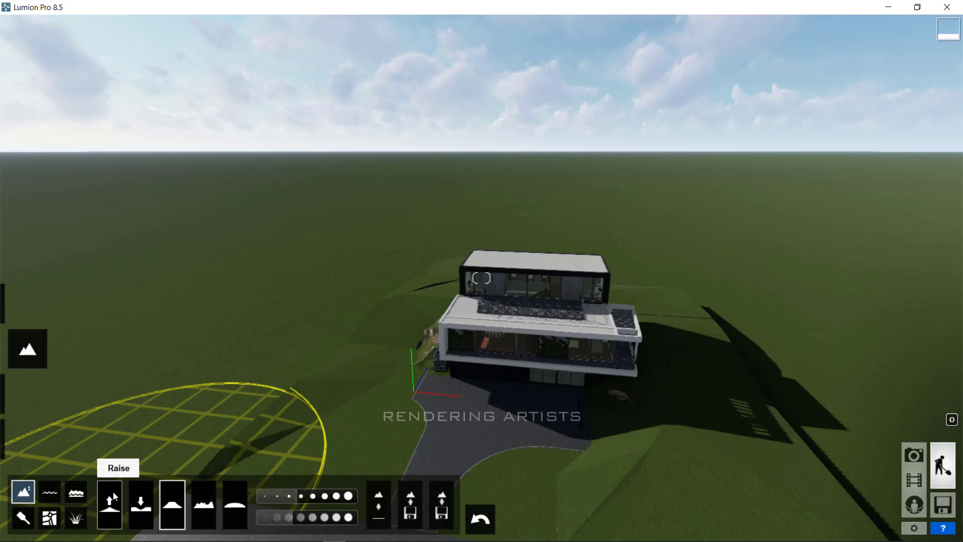
left_click(109, 504)
mouse_move(56, 317)
left_mouse_down()
mouse_move(140, 276)
mouse_move(422, 237)
left_mouse_up()
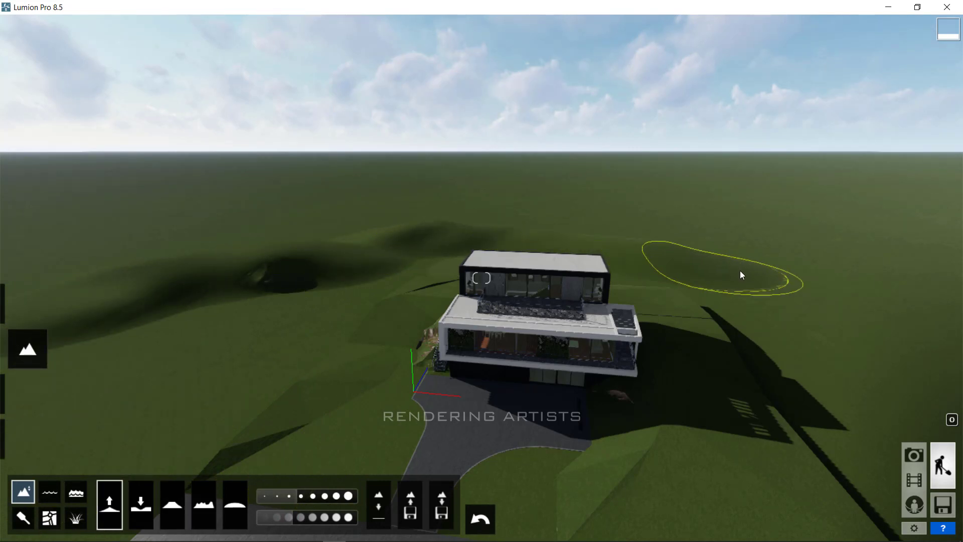
mouse_move(741, 274)
left_mouse_down()
mouse_move(844, 337)
mouse_move(868, 329)
mouse_move(750, 236)
left_mouse_up()
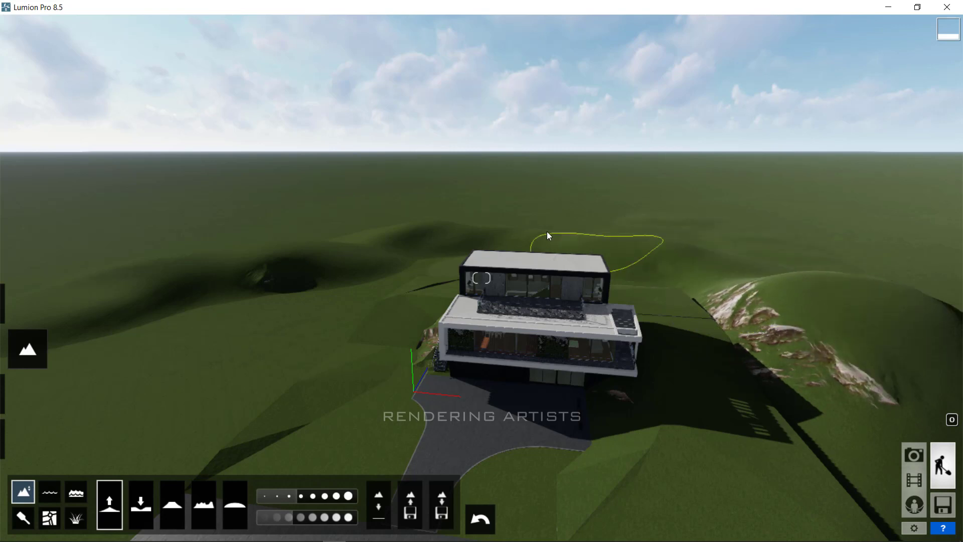
Roughen the hills around the house into jagged, rocky peaks with the terrain jitter brush
left_click(141, 504)
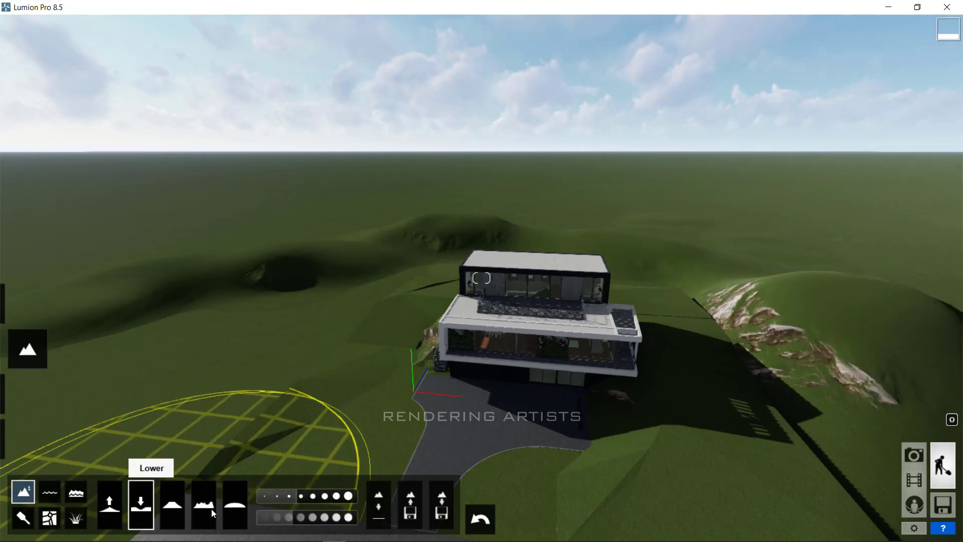
left_click(203, 504)
mouse_move(157, 258)
left_mouse_down()
mouse_move(134, 288)
mouse_move(428, 239)
left_mouse_up()
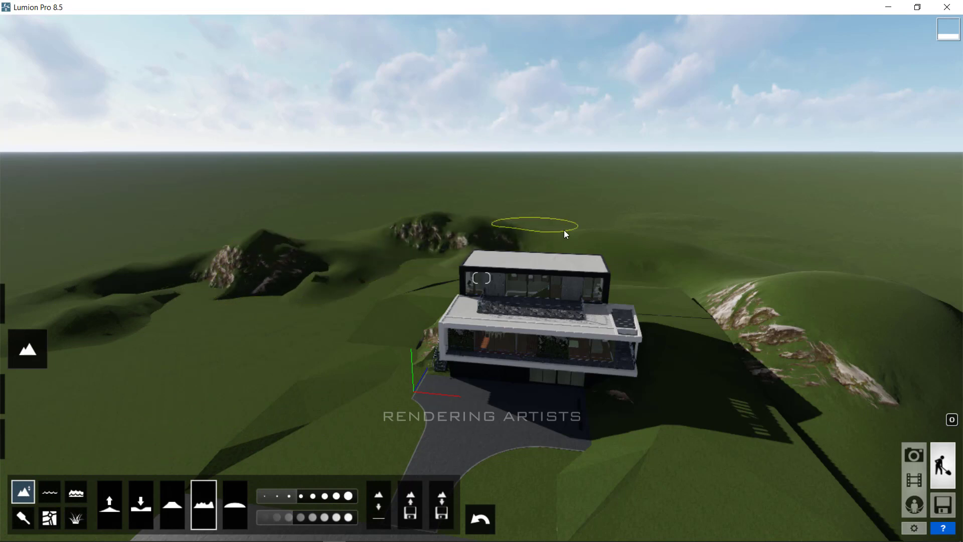
left_click_drag(766, 272, 874, 305)
mouse_move(64, 303)
left_mouse_down()
mouse_move(96, 342)
mouse_move(179, 377)
mouse_move(173, 326)
left_mouse_up()
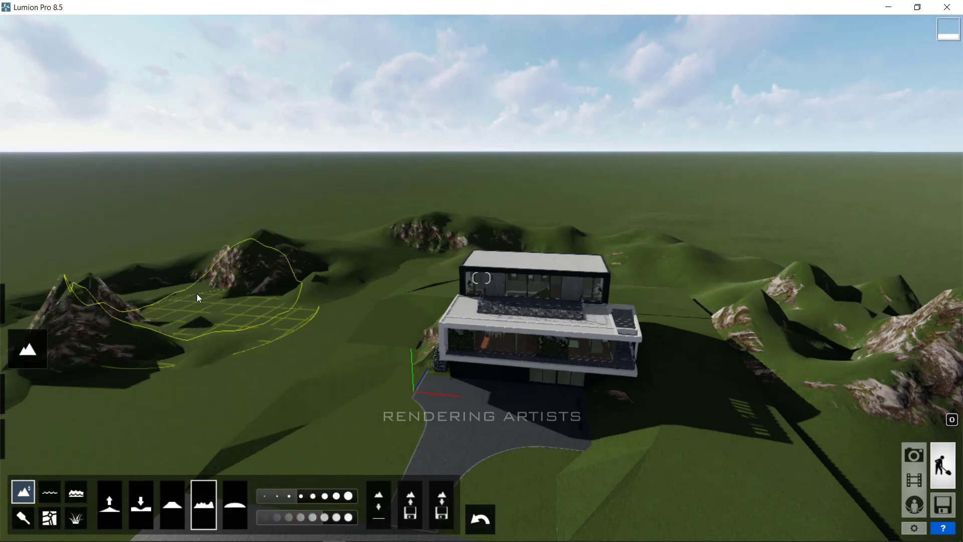
mouse_move(196, 293)
left_mouse_down()
mouse_move(276, 259)
mouse_move(295, 266)
mouse_move(214, 299)
mouse_move(294, 282)
mouse_move(519, 209)
left_mouse_up()
left_click_drag(787, 259, 679, 216)
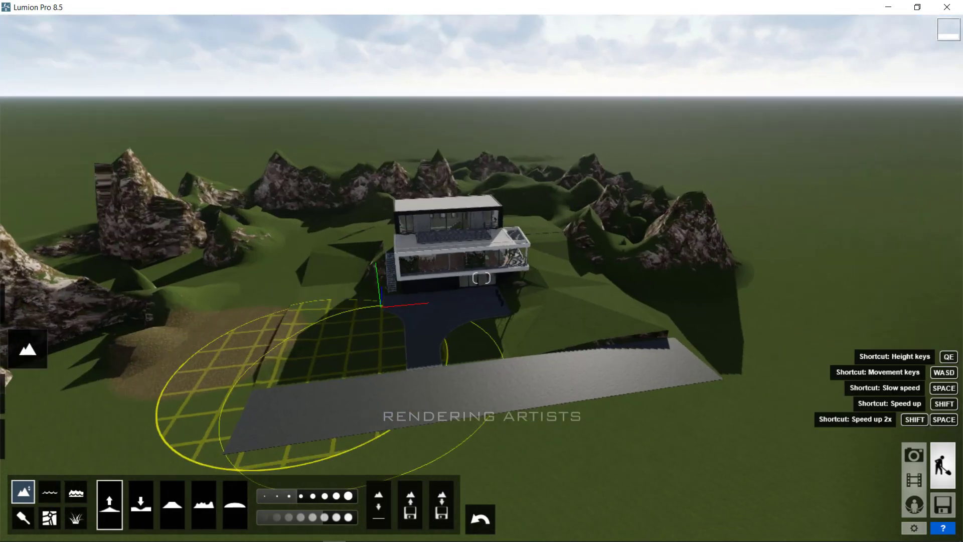
Adjust the brush speed and raise a new hill on the open ground beyond the road
right_click_drag(301, 381, 671, 329)
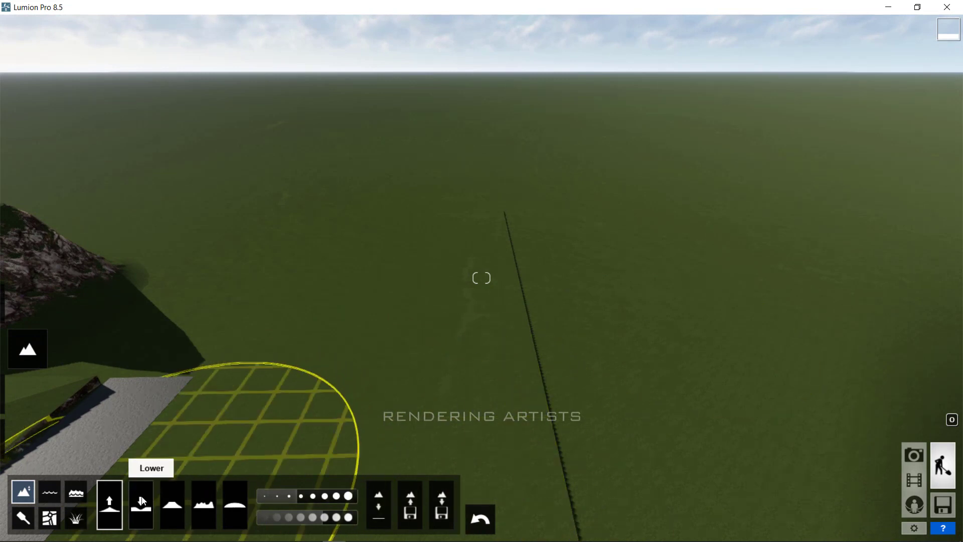
left_click(306, 514)
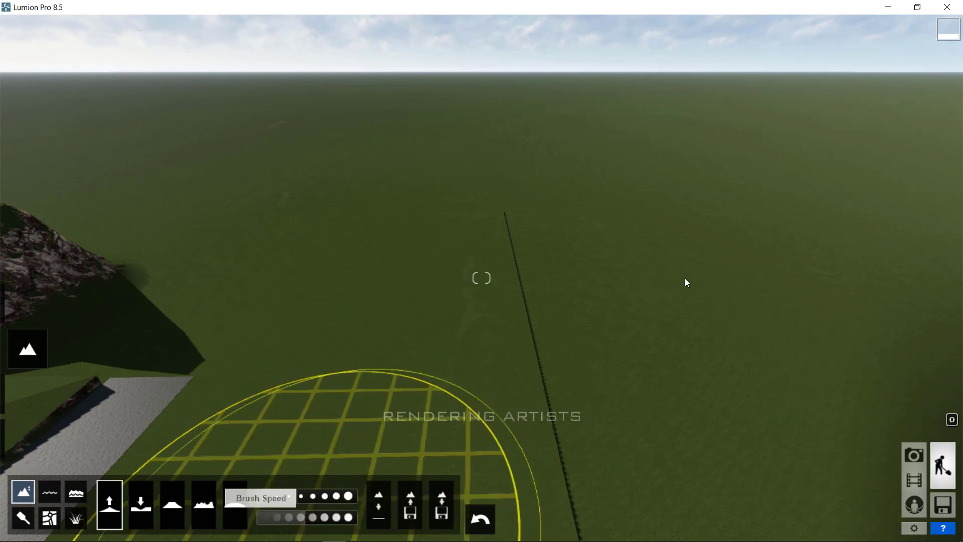
mouse_move(655, 288)
left_mouse_down()
mouse_move(623, 209)
mouse_move(716, 265)
mouse_move(810, 363)
mouse_move(656, 330)
left_mouse_up()
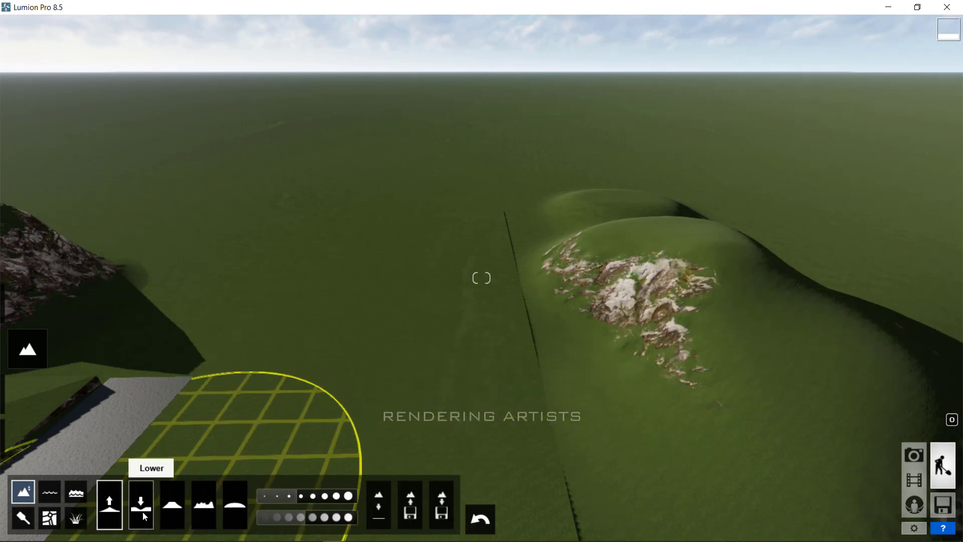
Lower a deep crater into the new hill and flatten the ridge behind it into a level plateau
mouse_move(723, 297)
left_mouse_down()
mouse_move(612, 251)
mouse_move(727, 357)
mouse_move(679, 369)
mouse_move(642, 361)
mouse_move(758, 368)
mouse_move(802, 417)
mouse_move(646, 495)
mouse_move(723, 483)
mouse_move(412, 435)
left_mouse_up()
left_click(172, 504)
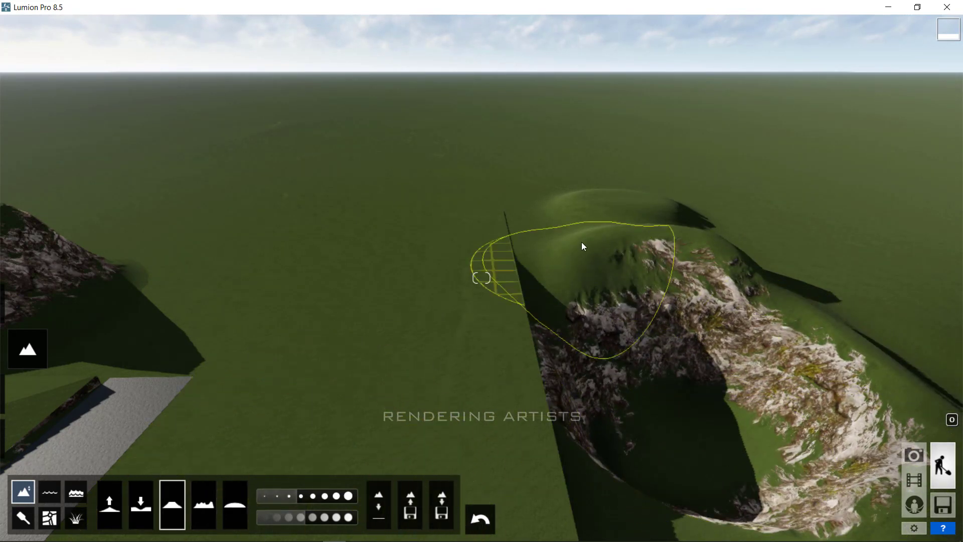
mouse_move(643, 231)
left_mouse_down()
mouse_move(625, 217)
mouse_move(643, 240)
mouse_move(640, 260)
left_mouse_up()
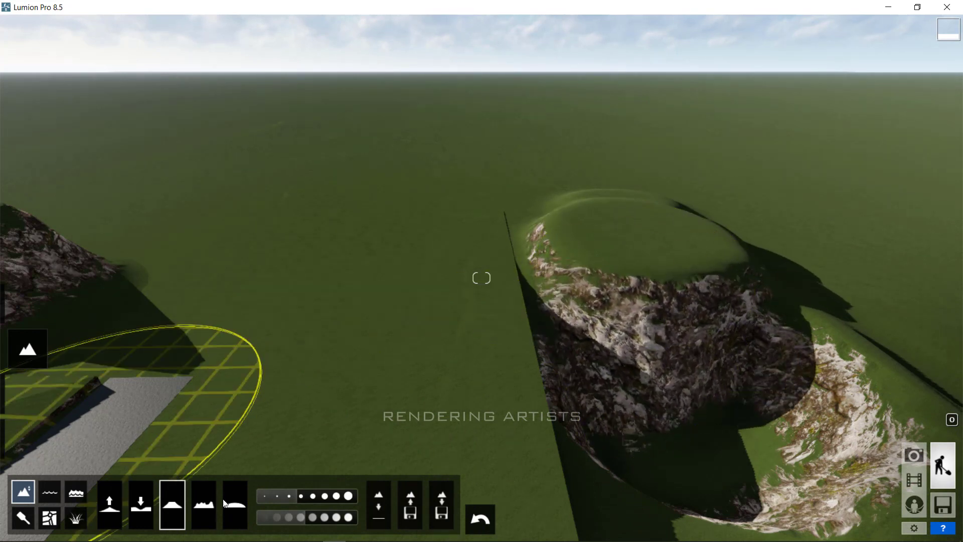
Roughen the ground around the plateau with the jitter brush and smooth the resulting bumps
left_click(201, 516)
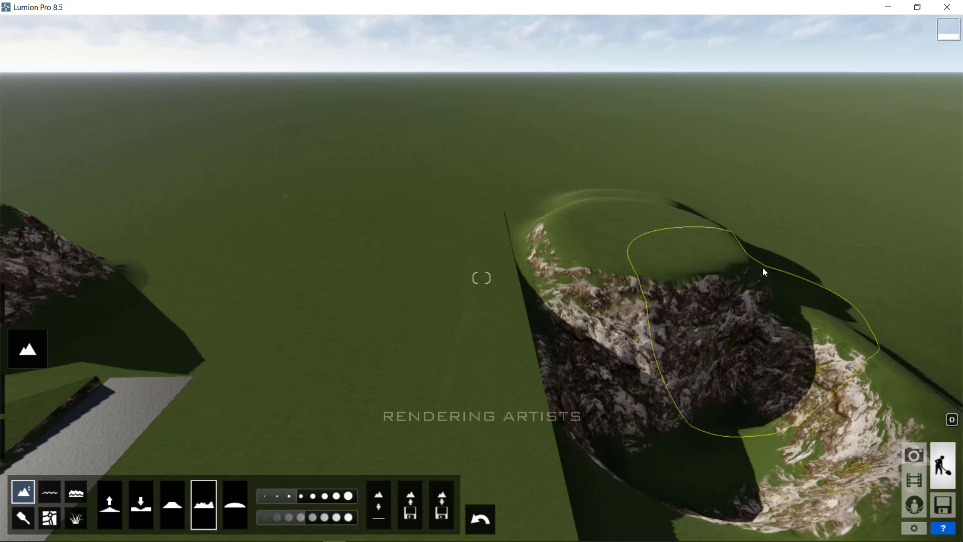
mouse_move(830, 251)
left_mouse_down()
mouse_move(862, 270)
mouse_move(800, 201)
mouse_move(691, 188)
left_mouse_up()
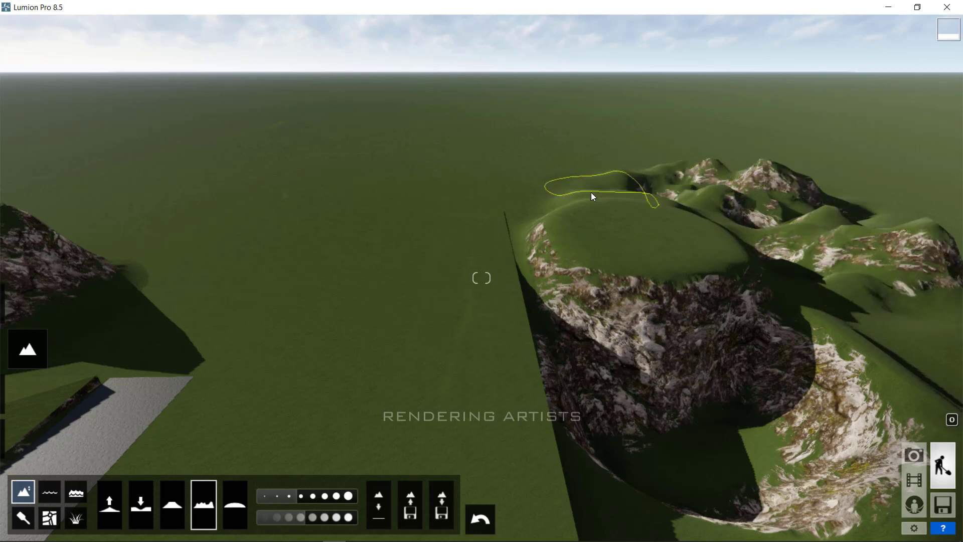
mouse_move(507, 232)
left_mouse_down()
mouse_move(465, 282)
mouse_move(567, 423)
left_mouse_up()
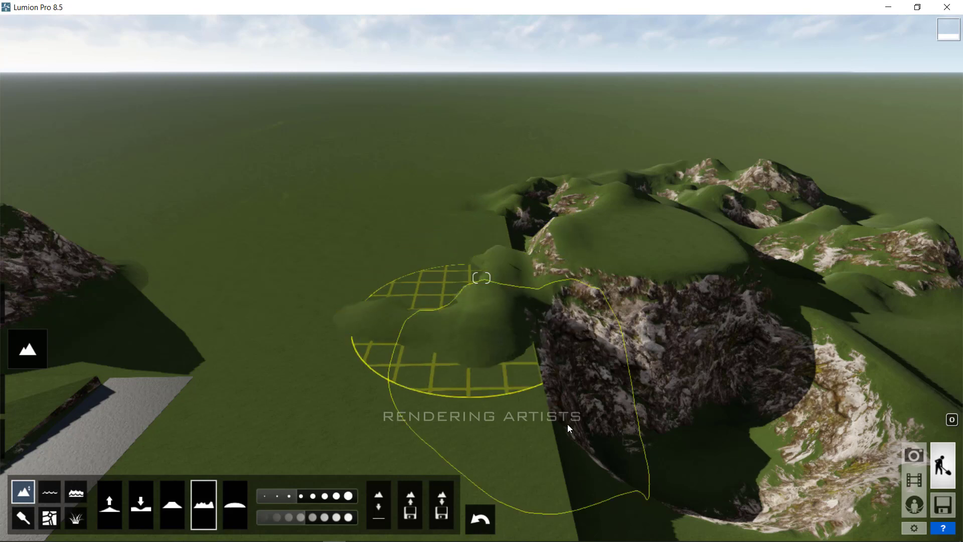
left_click(236, 507)
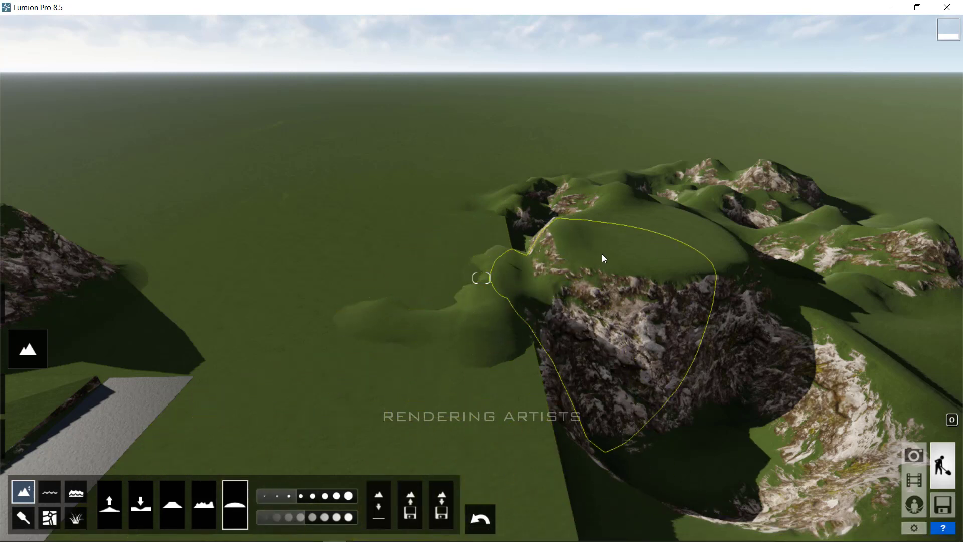
mouse_move(602, 255)
left_mouse_down()
mouse_move(648, 266)
mouse_move(647, 301)
mouse_move(354, 334)
mouse_move(600, 228)
mouse_move(750, 185)
mouse_move(872, 235)
mouse_move(735, 194)
left_mouse_up()
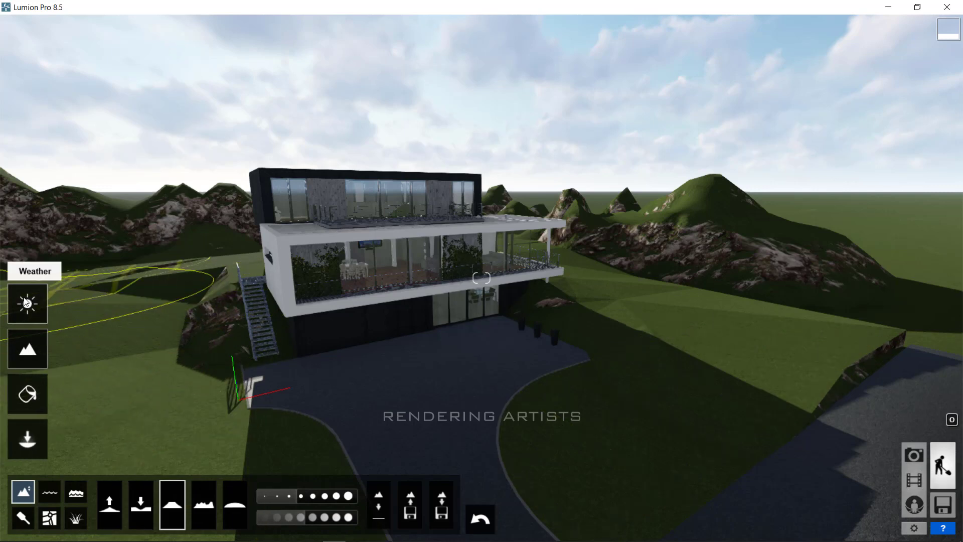
Turn the sun towards the east and set its height to a daytime position above the horizon
left_click(26, 301)
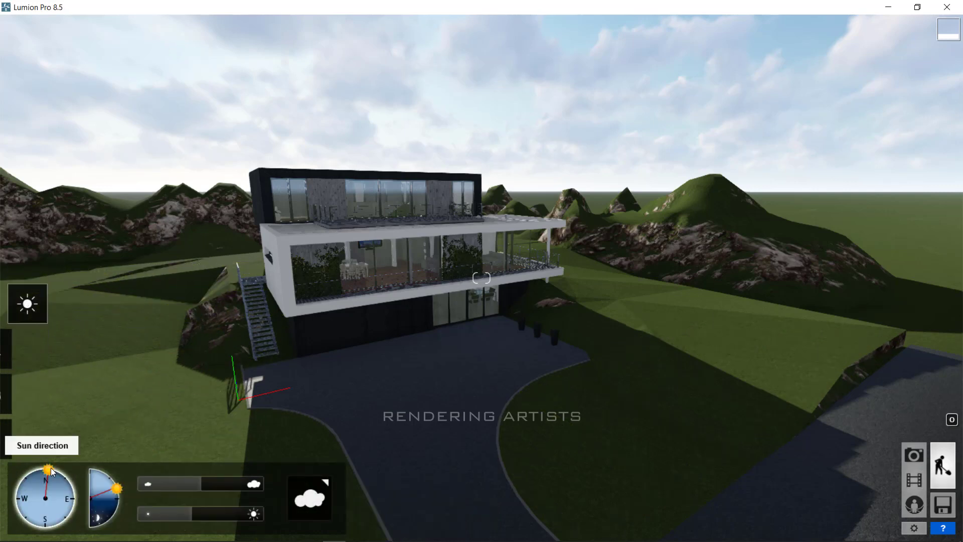
mouse_move(49, 471)
left_mouse_down()
mouse_move(77, 485)
mouse_move(68, 519)
mouse_move(18, 531)
mouse_move(23, 453)
mouse_move(18, 514)
mouse_move(30, 528)
mouse_move(54, 530)
mouse_move(111, 478)
mouse_move(94, 466)
mouse_move(120, 497)
left_mouse_up()
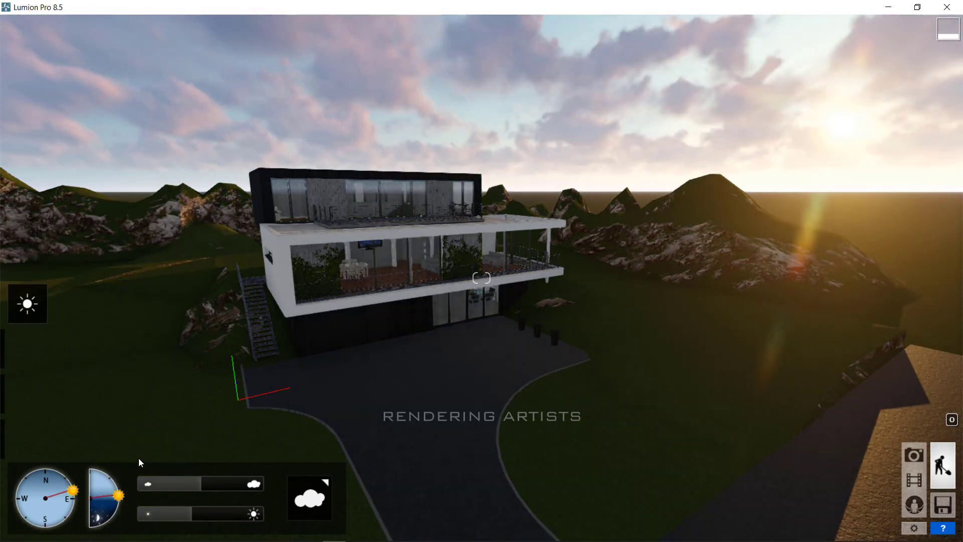
left_click_drag(119, 497, 114, 481)
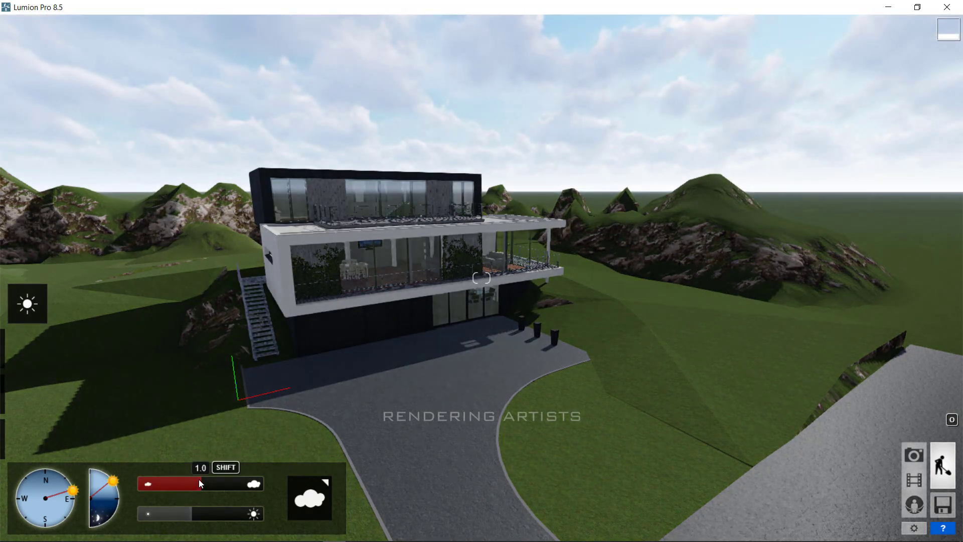
Set the cloud amount to 0.9 and the sun brightness to 0.8
left_click_drag(230, 481, 193, 483)
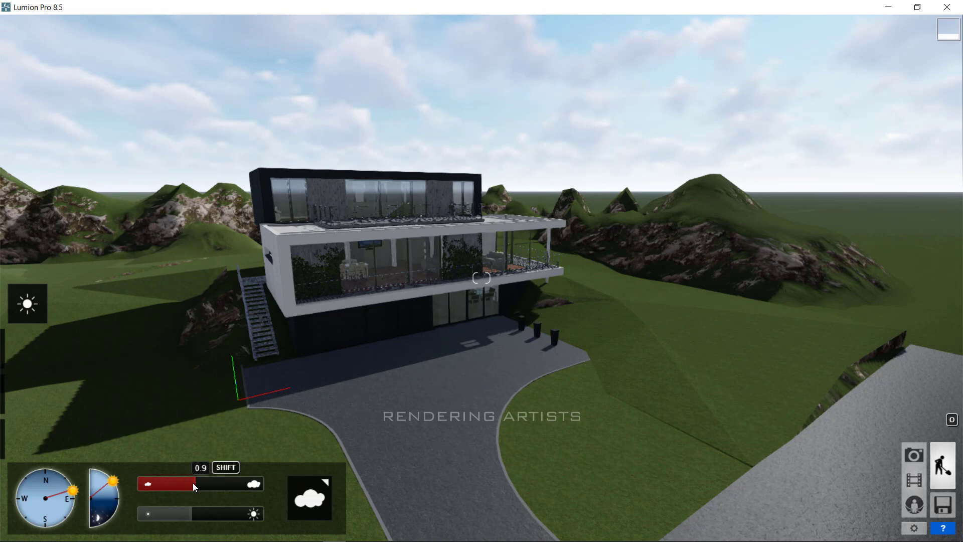
right_click_drag(450, 331, 321, 296)
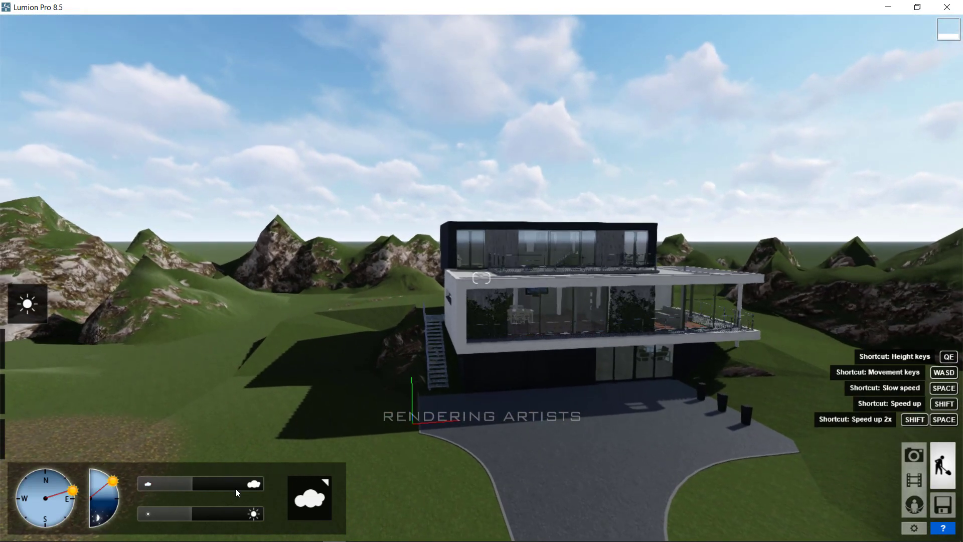
left_click_drag(236, 513, 299, 509)
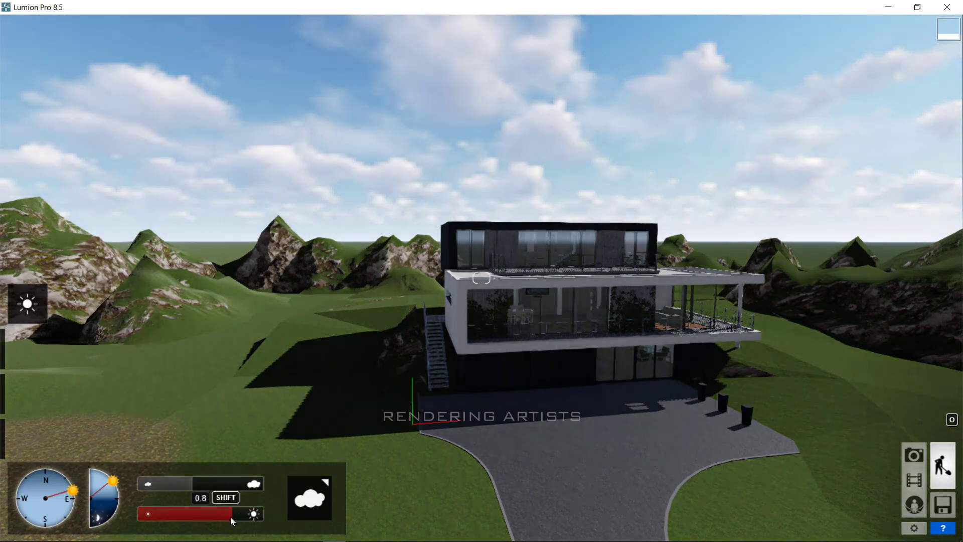
Try a denser cloud type, adjust the cloud amount, and judge the sky above the house
left_click(322, 501)
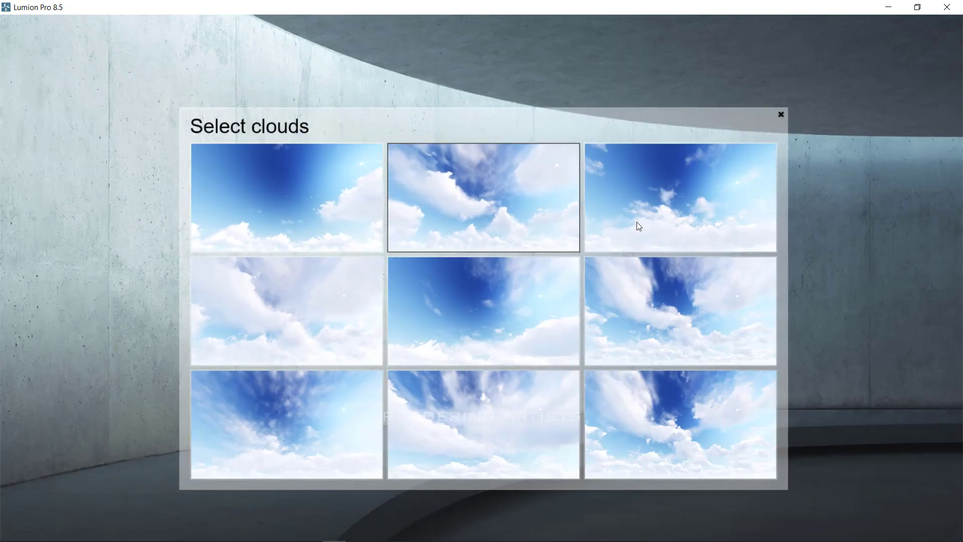
left_click(665, 321)
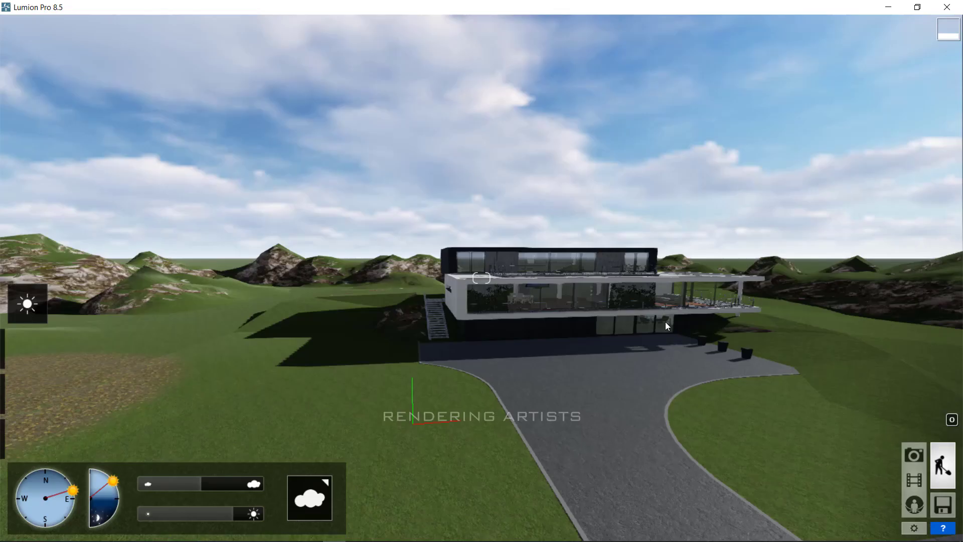
mouse_move(204, 483)
left_mouse_down()
mouse_move(180, 484)
mouse_move(240, 484)
mouse_move(200, 494)
left_mouse_up()
right_click_drag(324, 303, 452, 215)
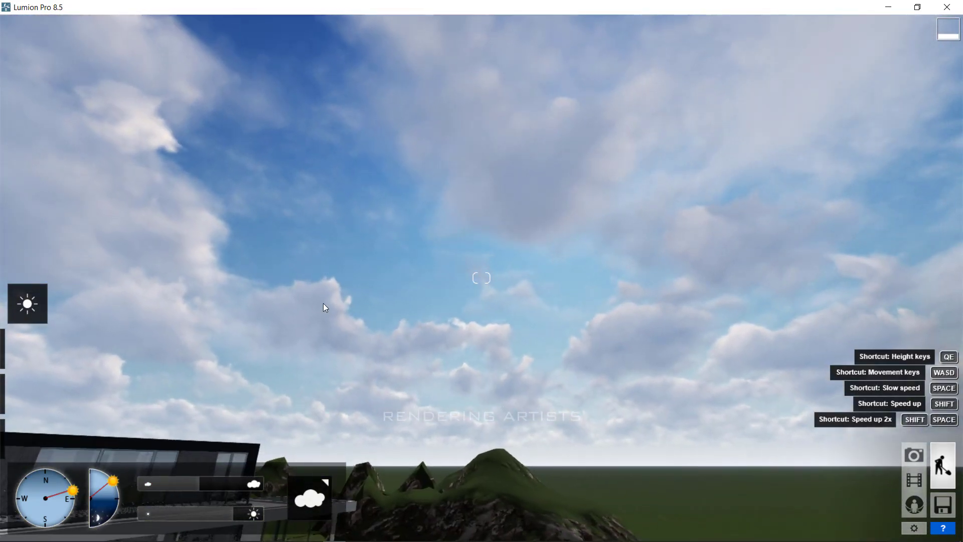
Choose the clearer cloud type with blue sky above low clouds, adjust the cloud amount, and check the sky
left_click(311, 494)
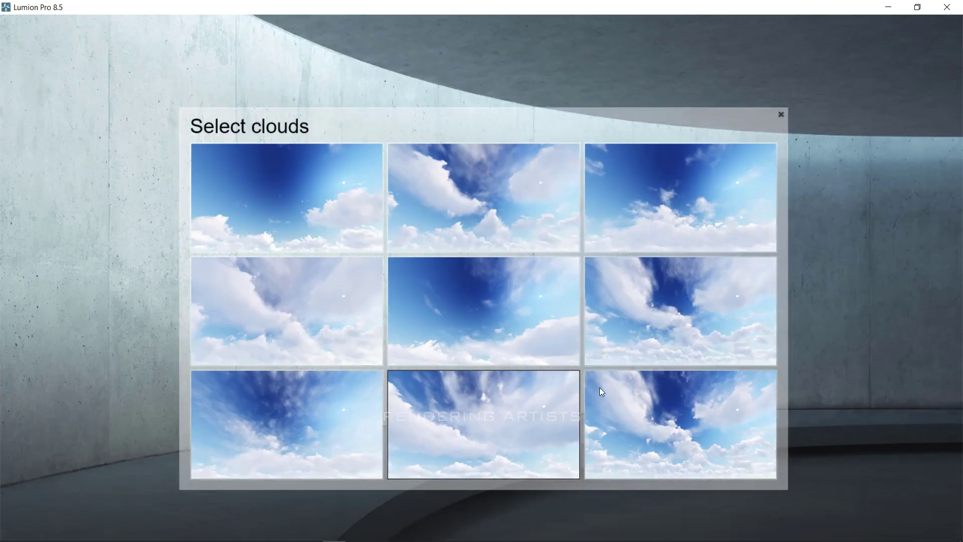
left_click(482, 357)
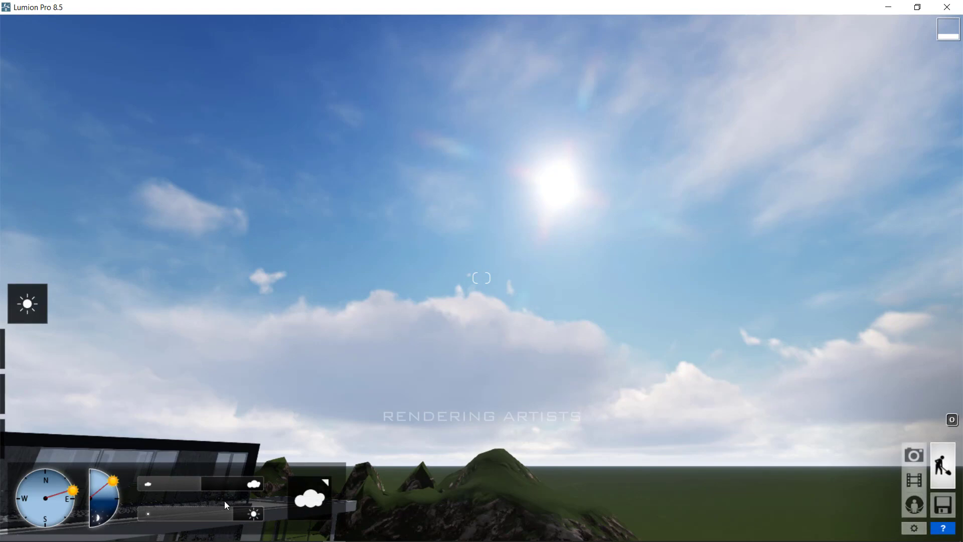
mouse_move(200, 481)
left_mouse_down()
mouse_move(189, 484)
mouse_move(230, 483)
mouse_move(210, 486)
left_mouse_up()
right_click_drag(402, 339, 828, 475)
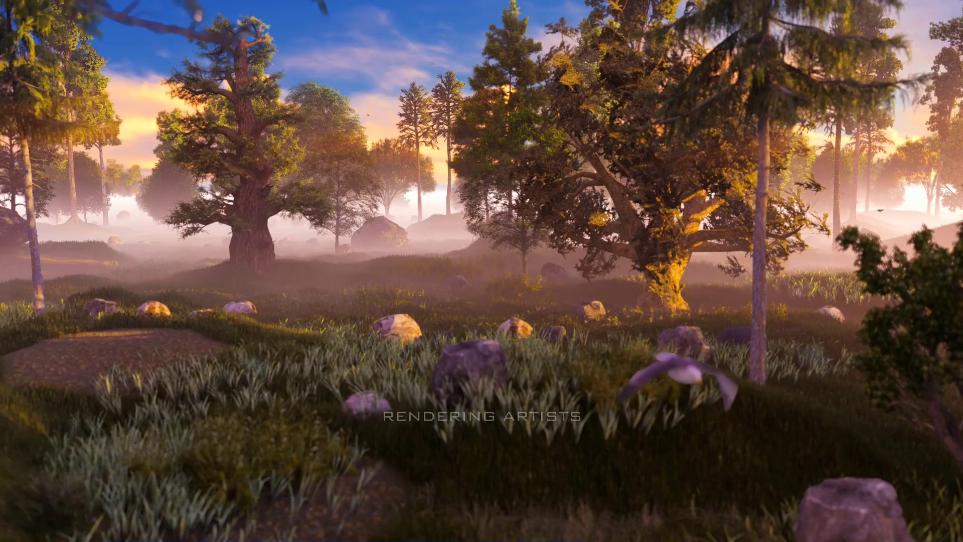